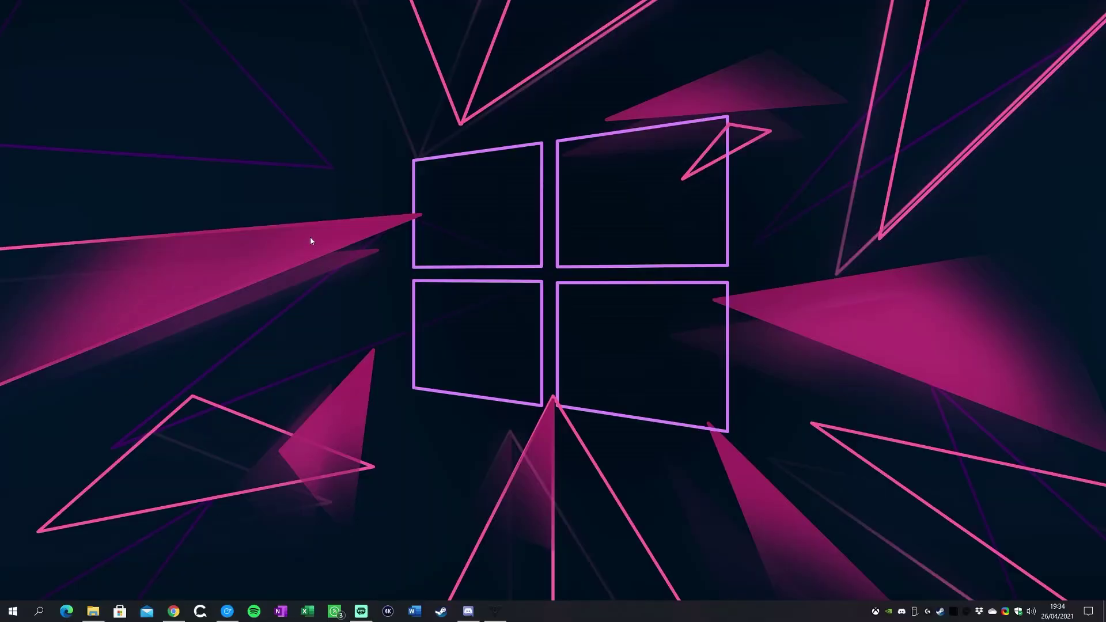
Launch NVIDIA Control Panel from the NVIDIA tray icon's menu.
right_click(309, 237)
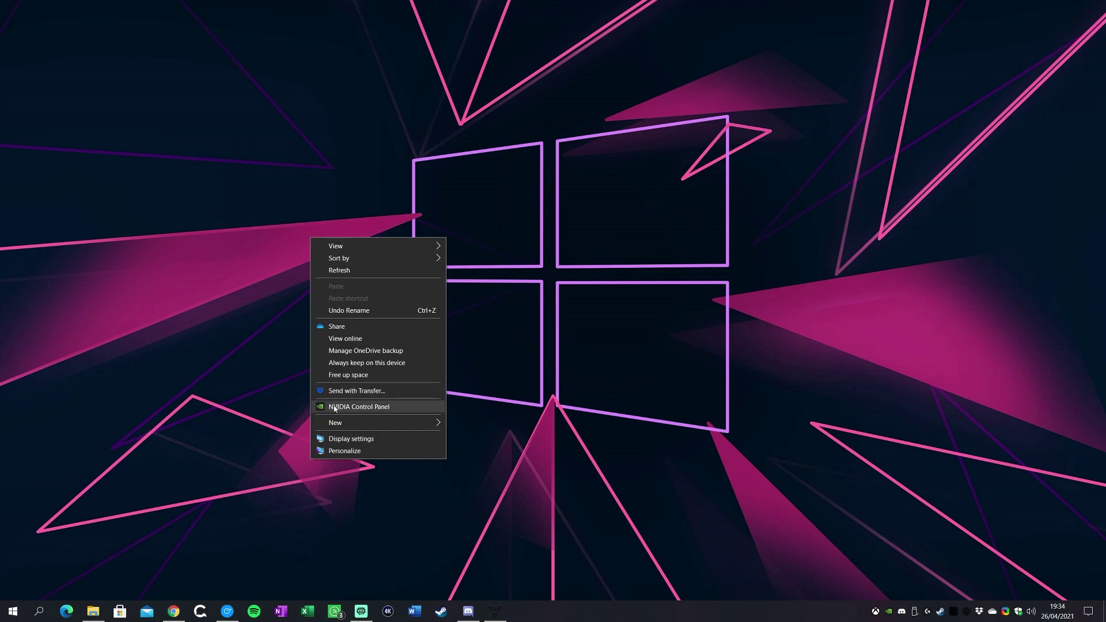
right_click(263, 325)
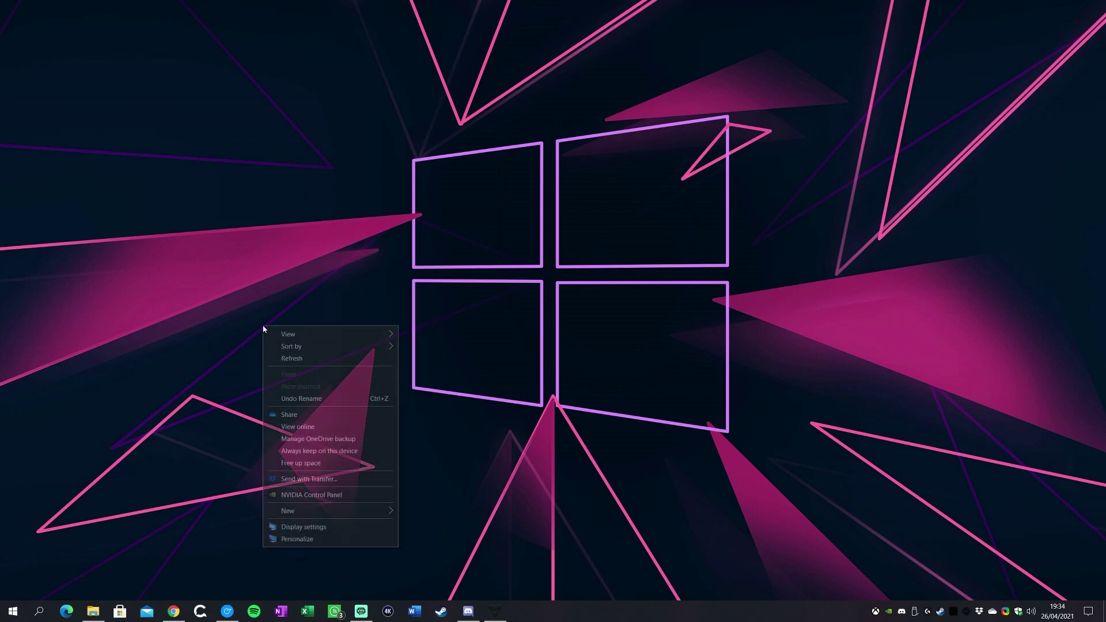
left_click(800, 462)
right_click(890, 610)
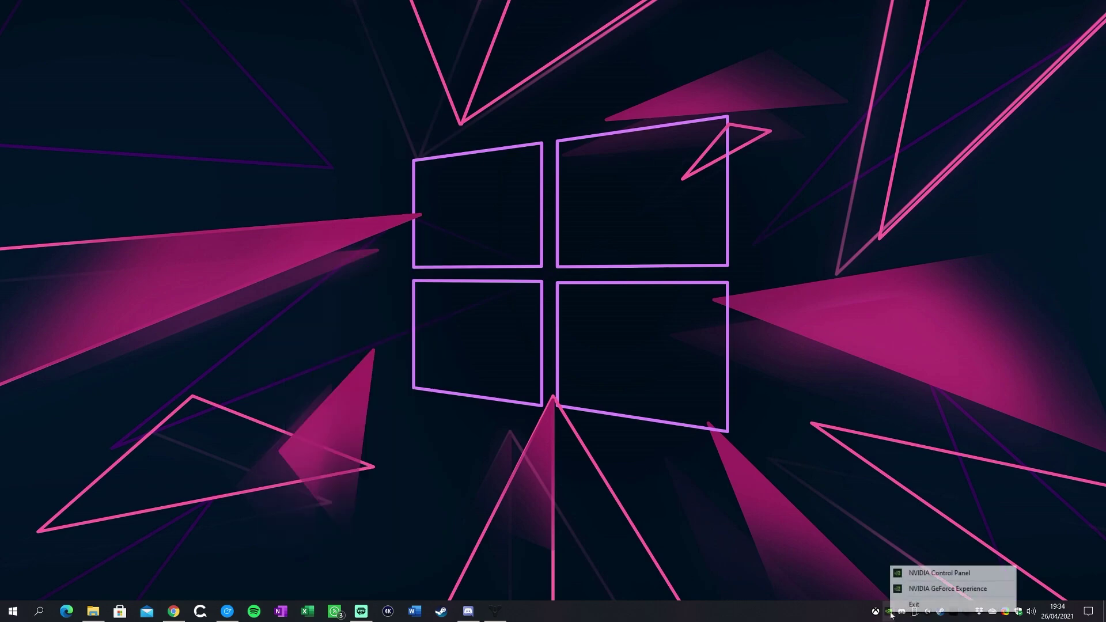
left_click(908, 577)
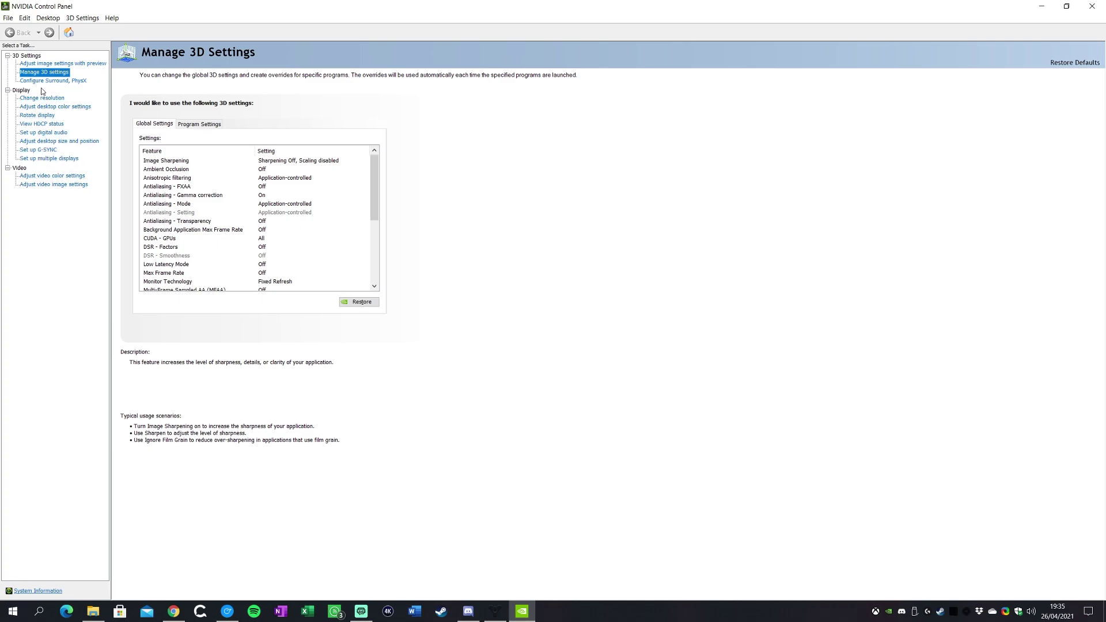
left_click(47, 150)
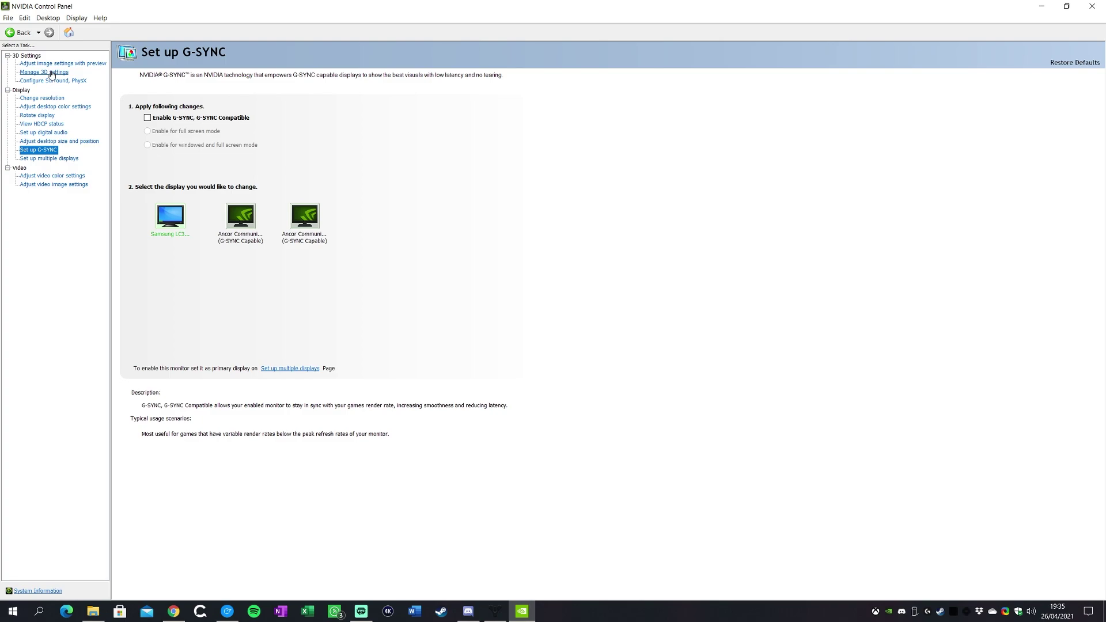
left_click(51, 73)
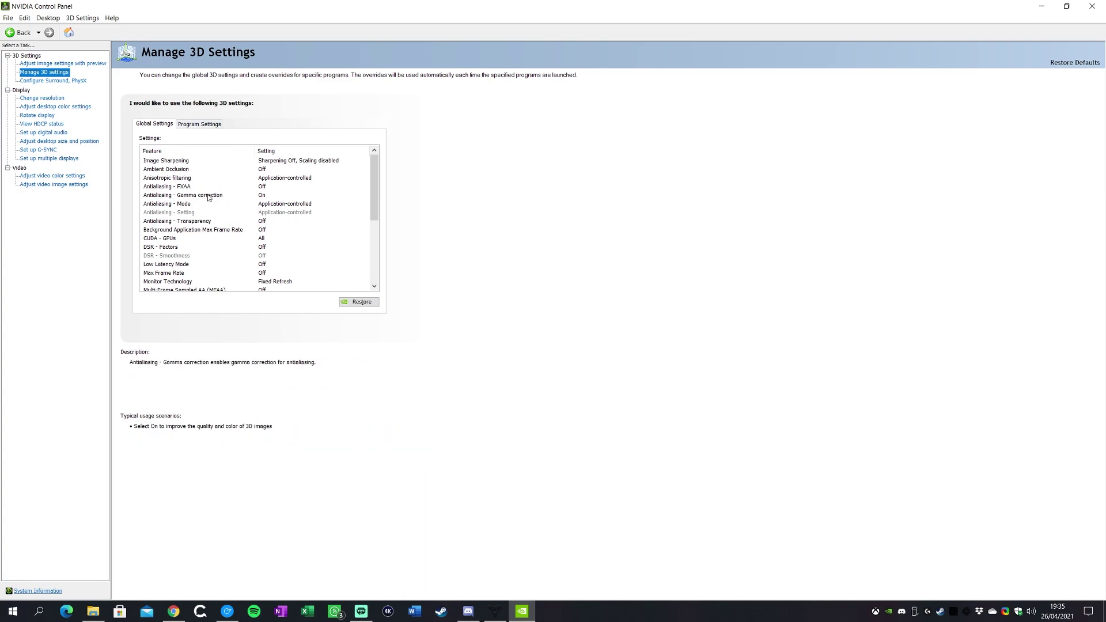
Select Destiny 2 (destiny2.exe) under Program Settings and review its Image Sharpening and Anisotropic filtering rows.
left_click(195, 124)
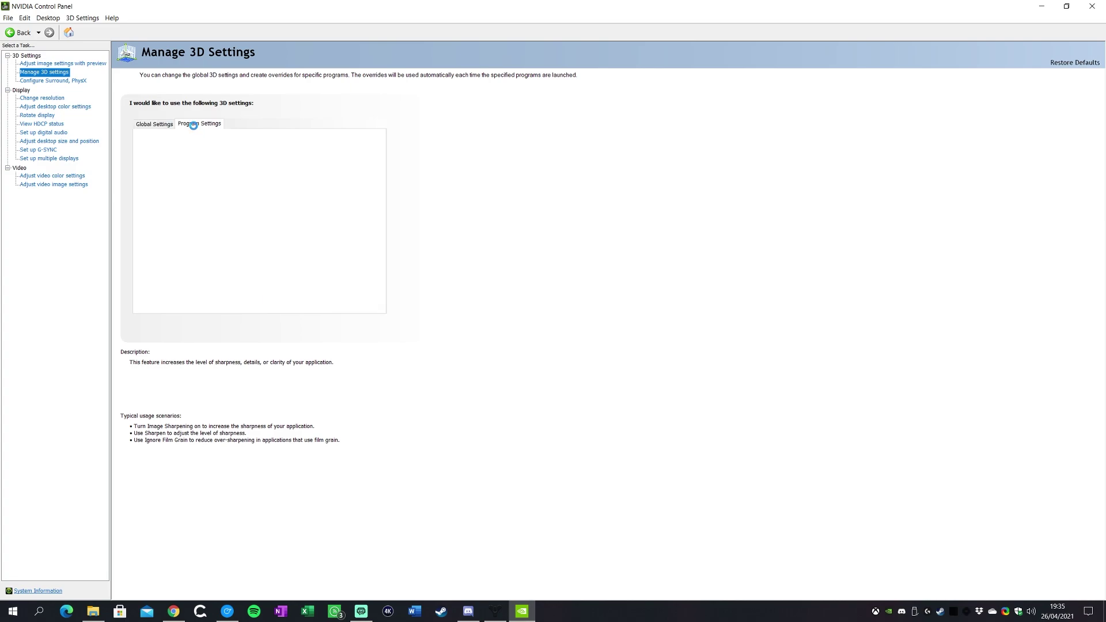
left_click(200, 151)
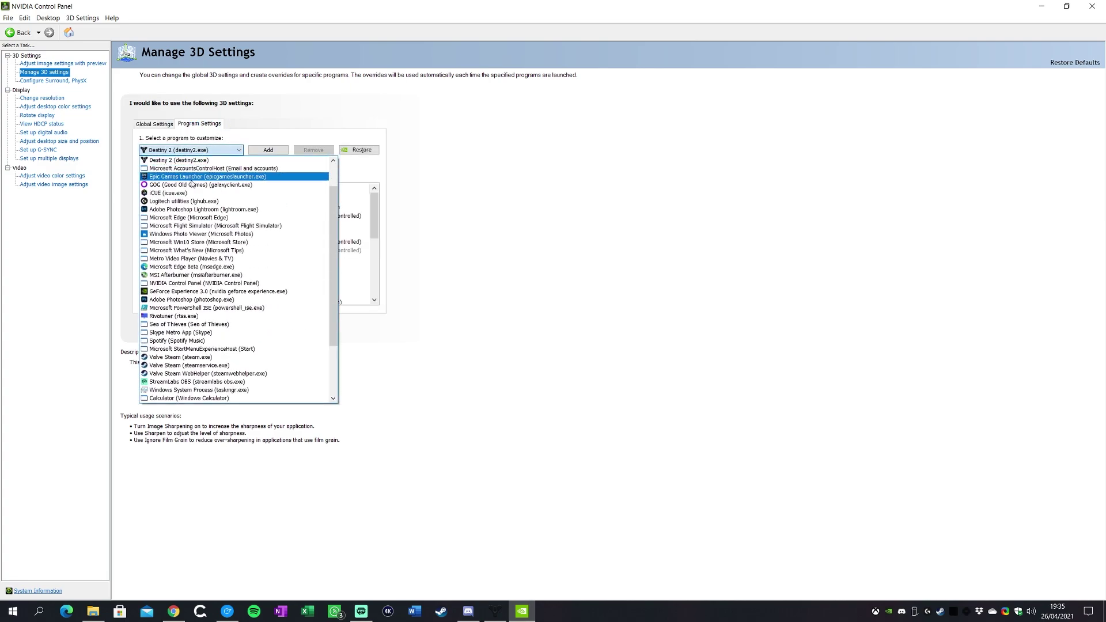
left_click(182, 151)
left_click(182, 151)
left_click(182, 151)
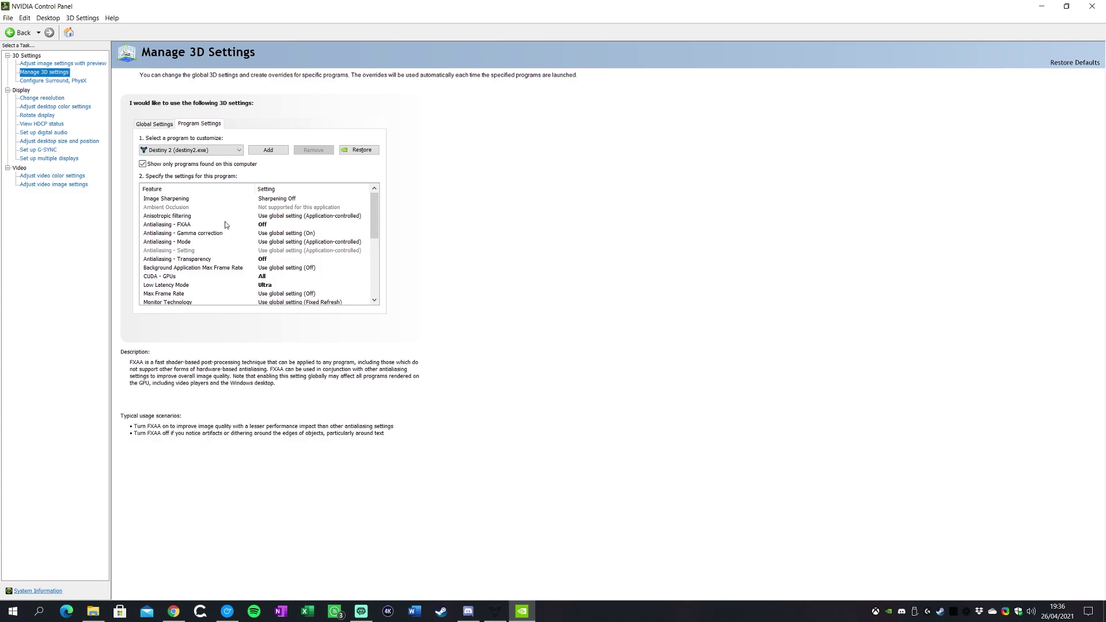
left_click(182, 200)
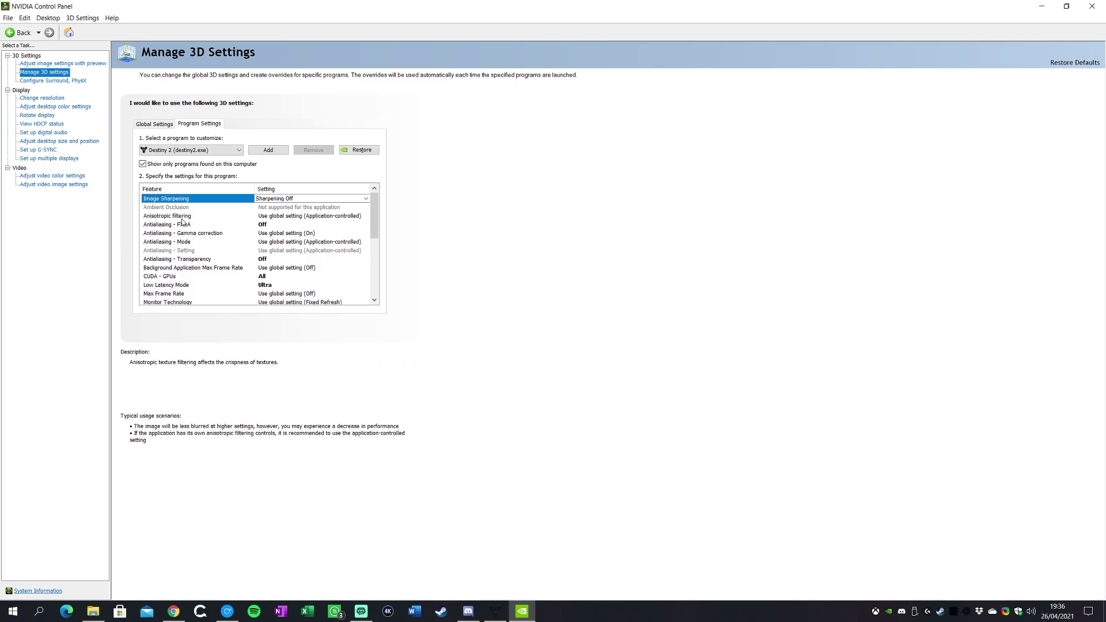
left_click(216, 218)
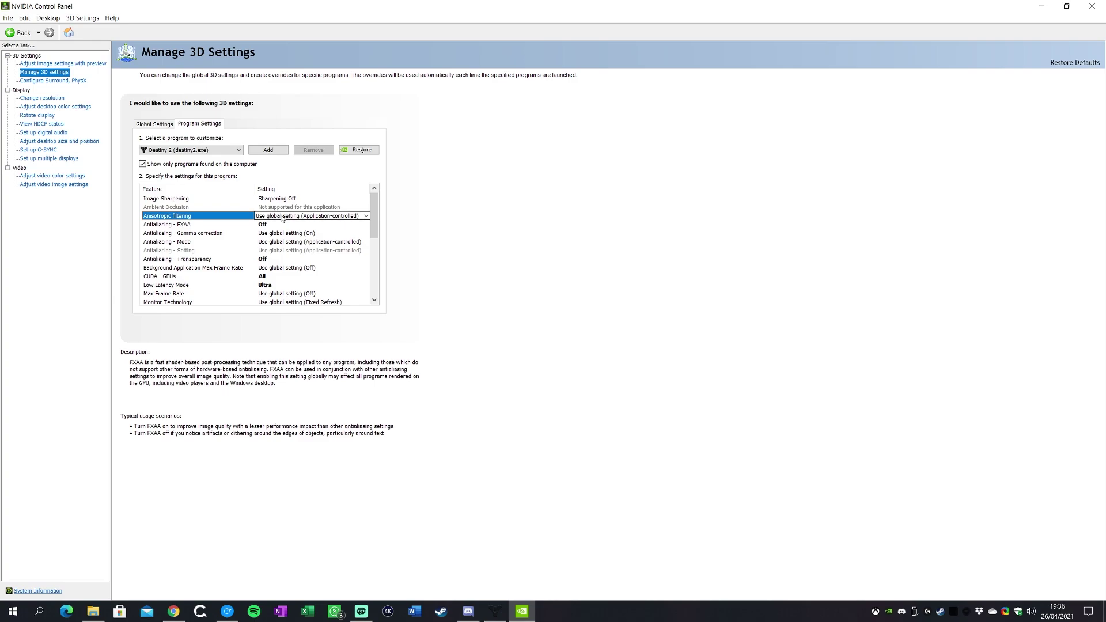
Review Destiny 2's FXAA, Gamma correction, Mode, Transparency and Background Max Frame Rate rows, then list CUDA GPUs.
left_click(214, 225)
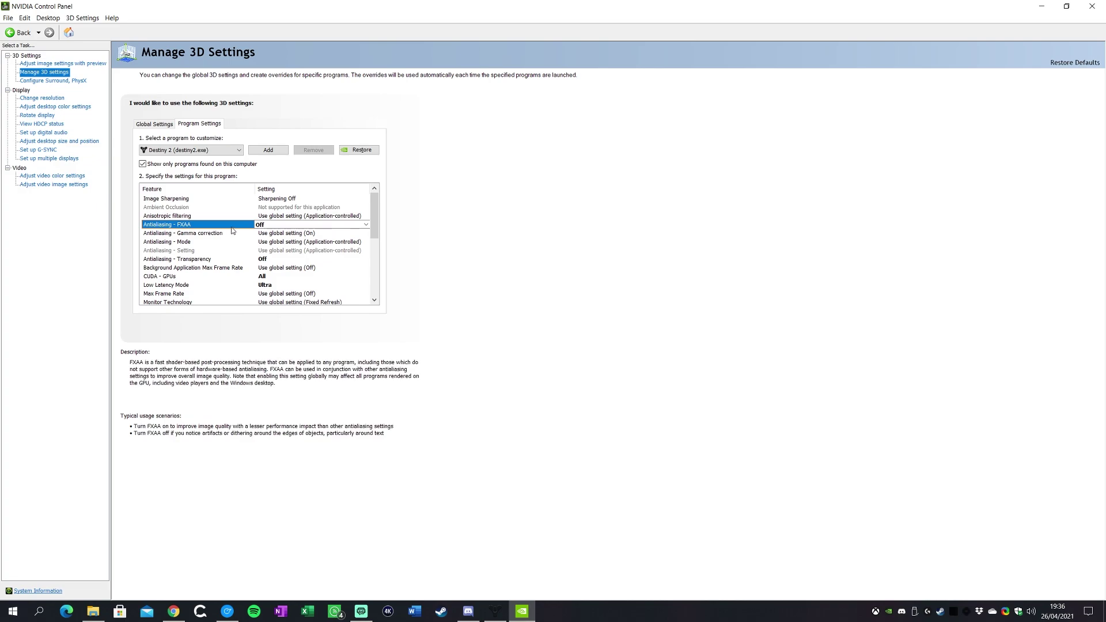
left_click(202, 235)
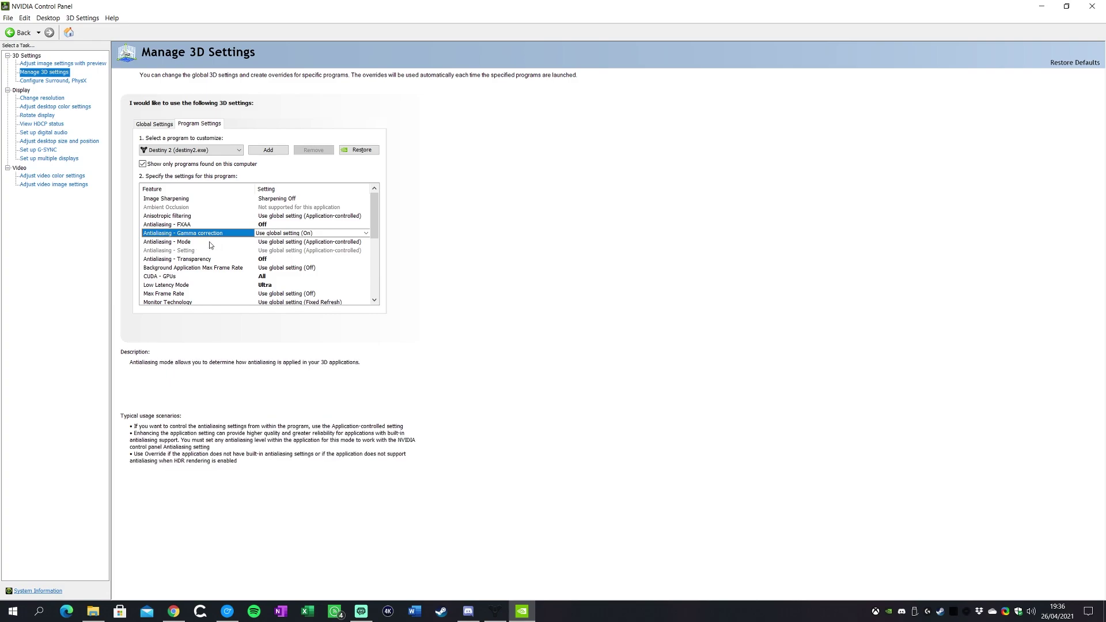
left_click(196, 243)
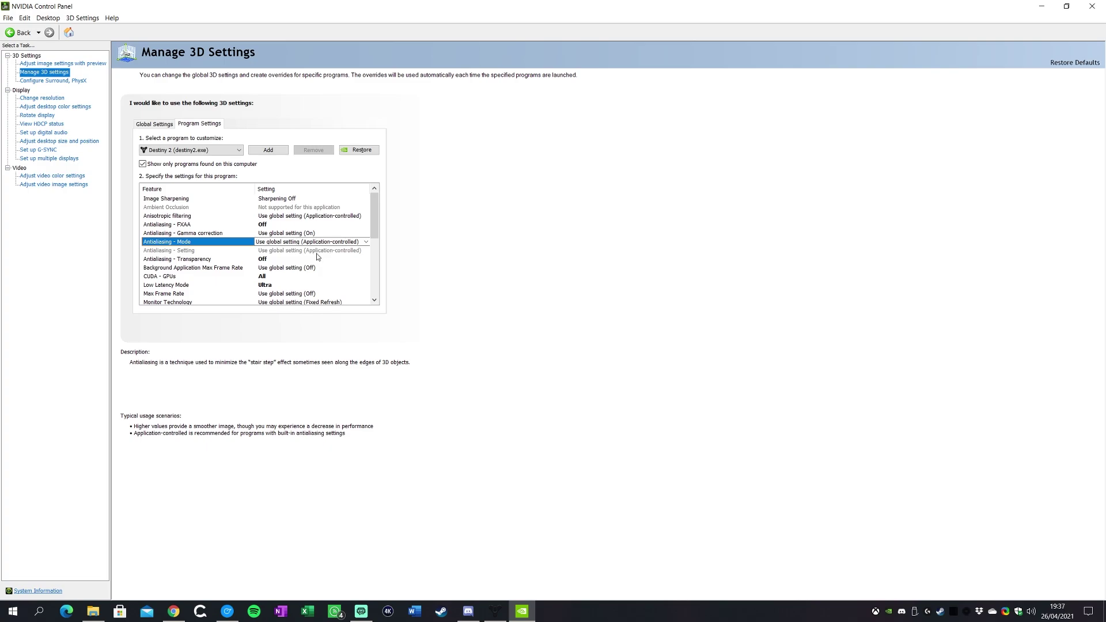
left_click(242, 259)
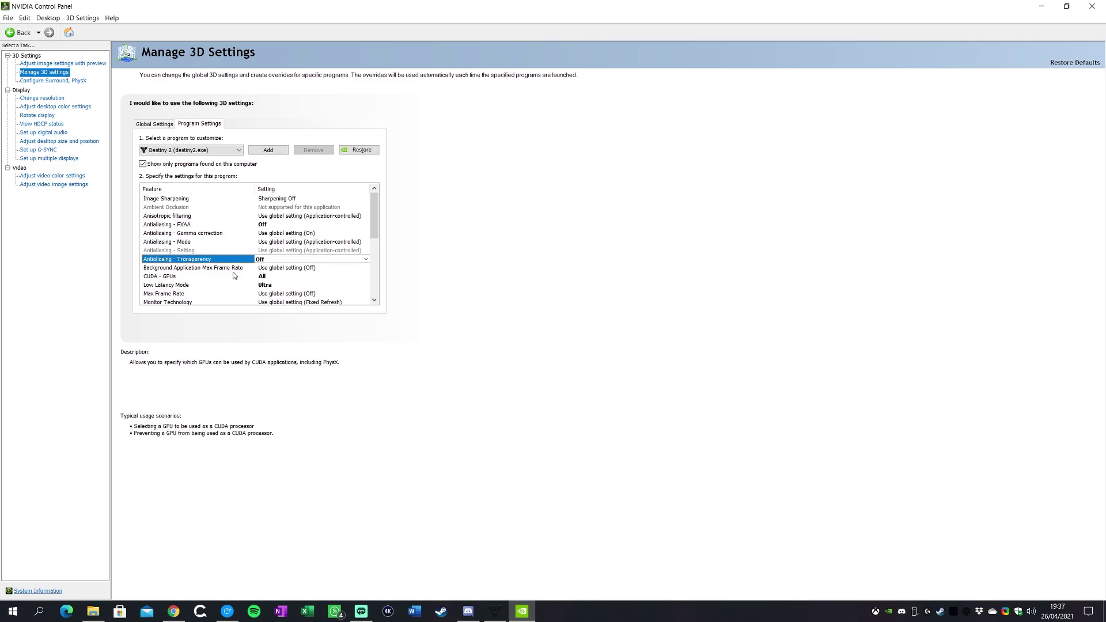
left_click(195, 268)
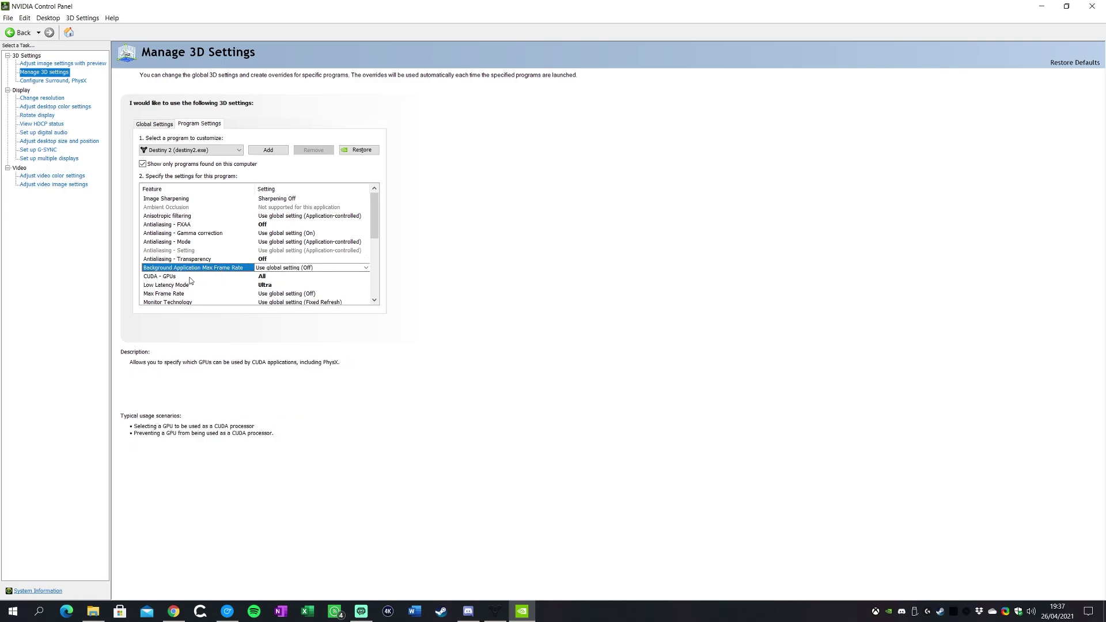
left_click(270, 276)
left_click(270, 276)
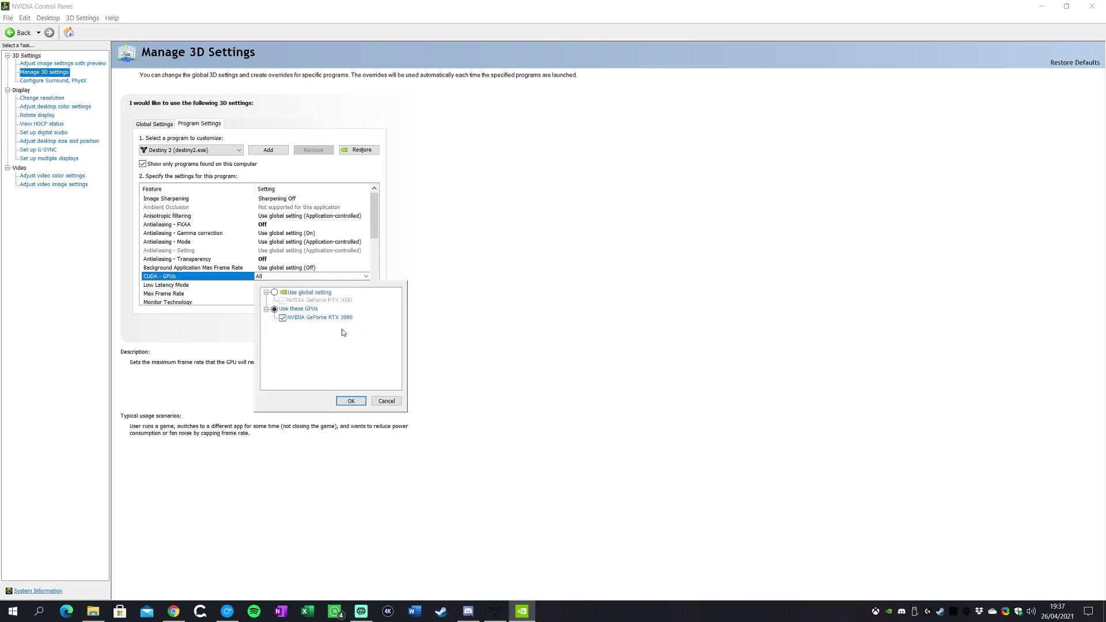
Close the CUDA choices and keep Destiny 2's Low Latency Mode at Ultra.
left_click(484, 311)
left_click(177, 286)
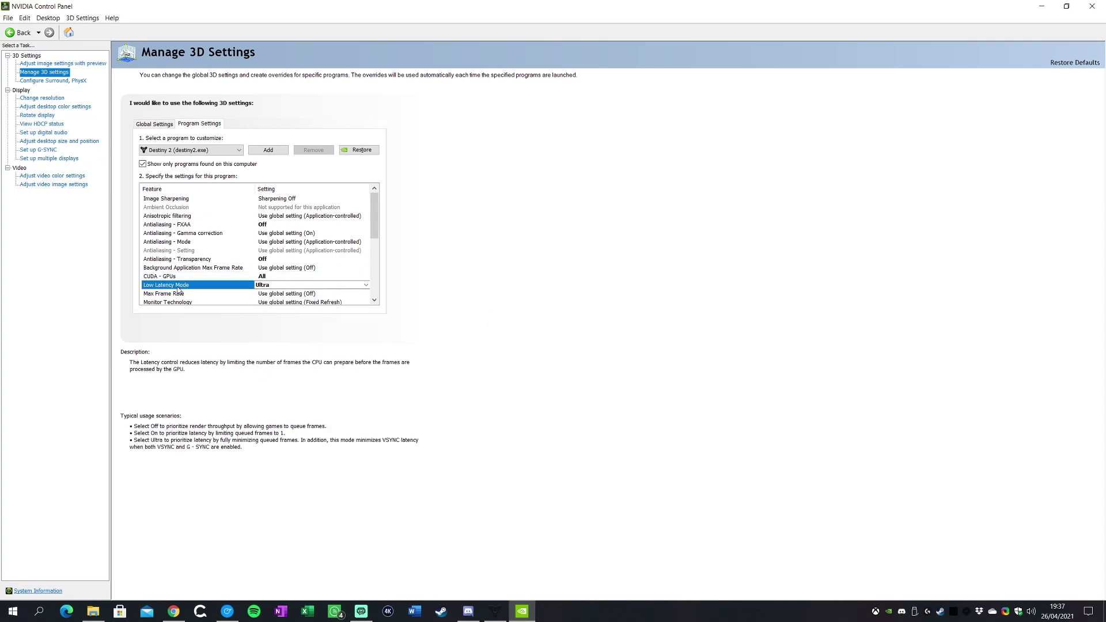
left_click(270, 286)
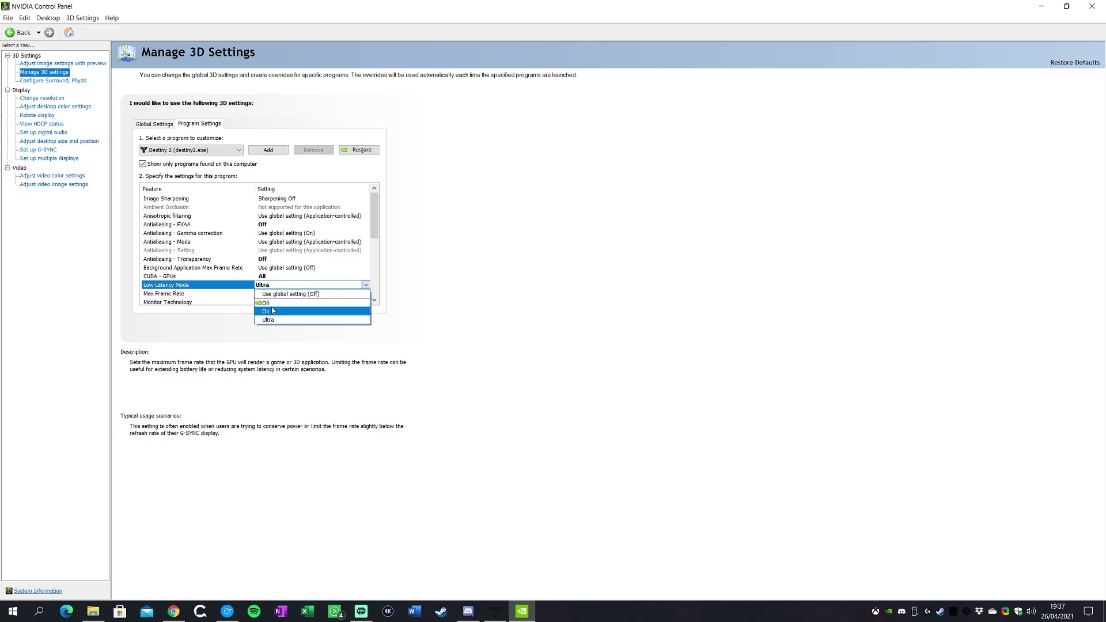
left_click(457, 300)
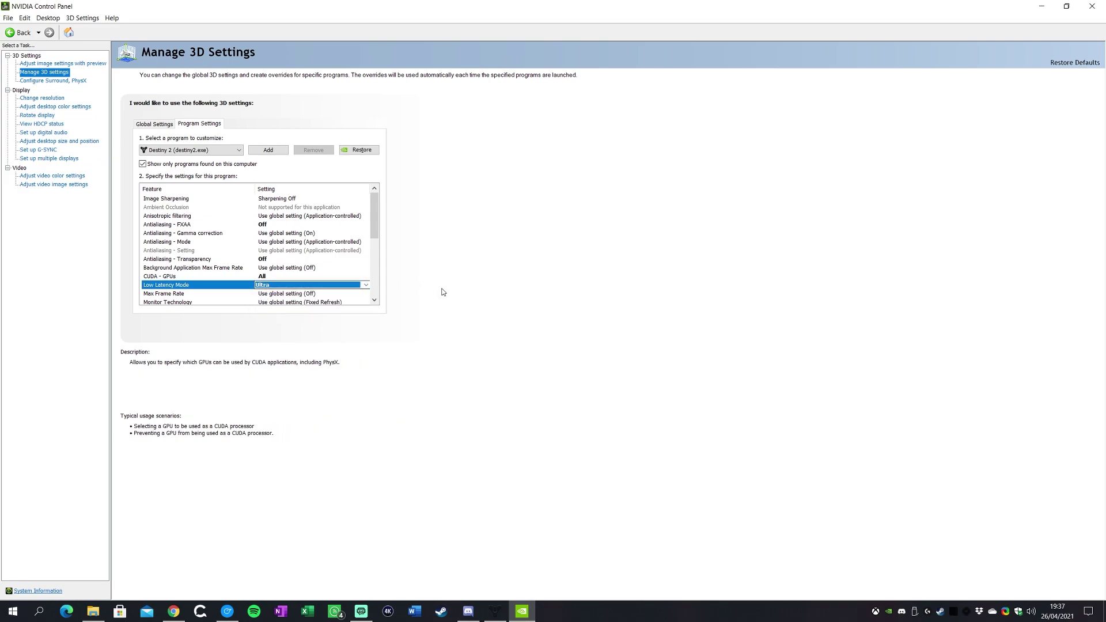
Check Max Frame Rate and keep Monitor Technology at Fixed Refresh.
scroll(282, 259, "down", 1)
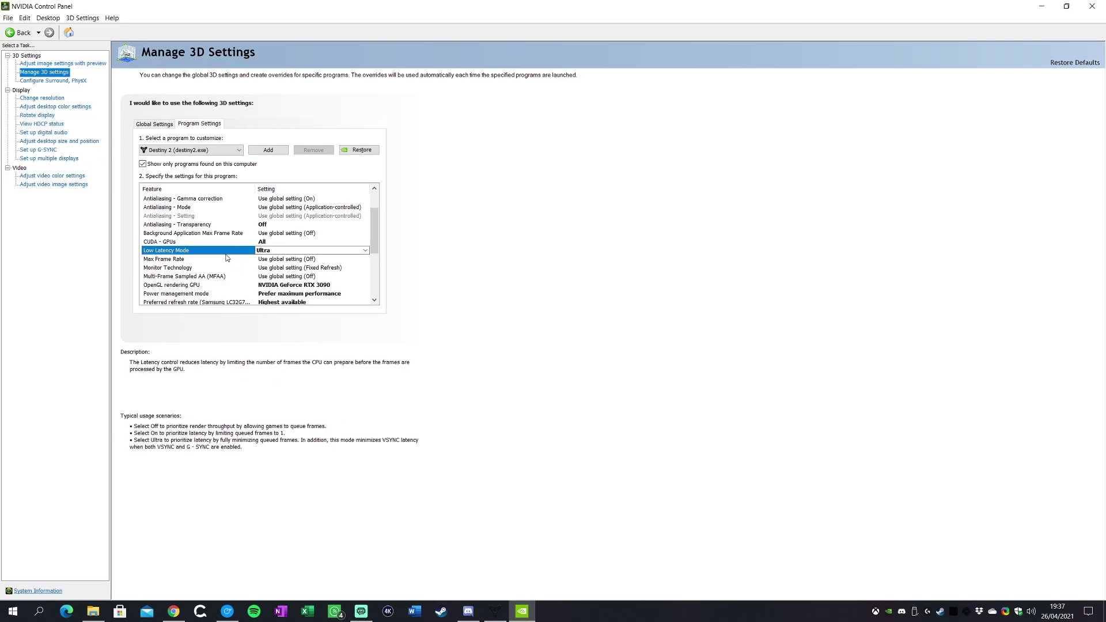
left_click(203, 261)
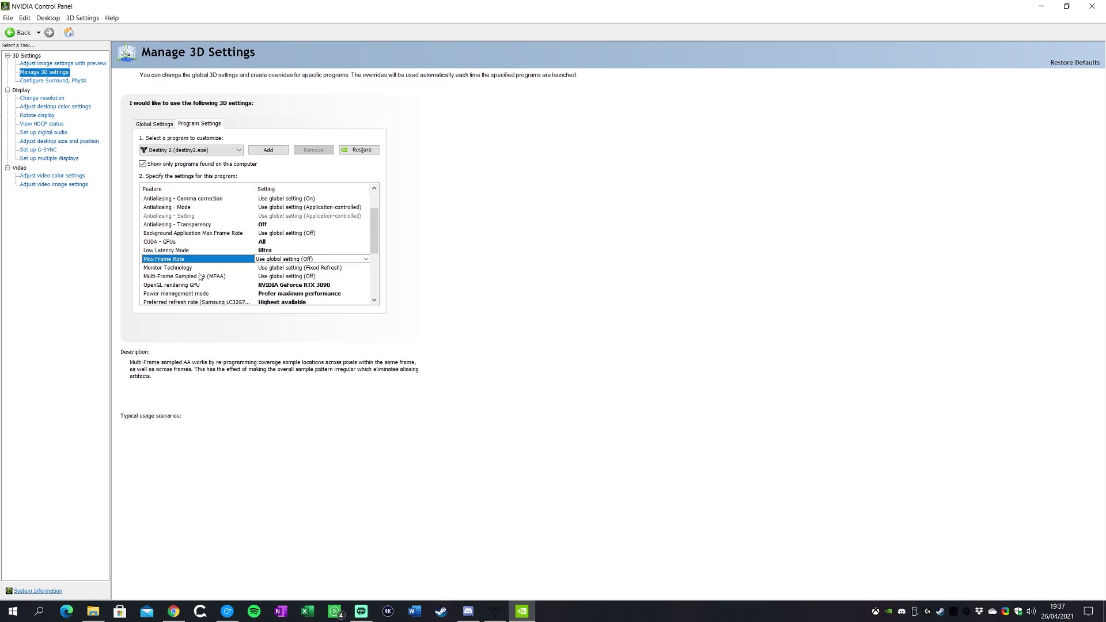
left_click(280, 268)
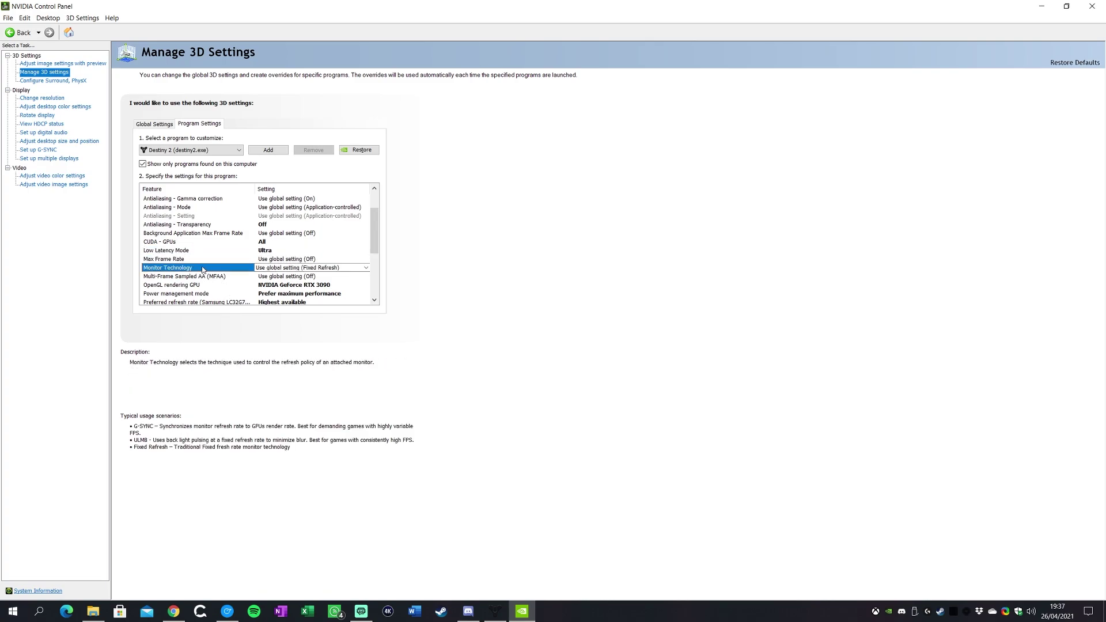
left_click(275, 271)
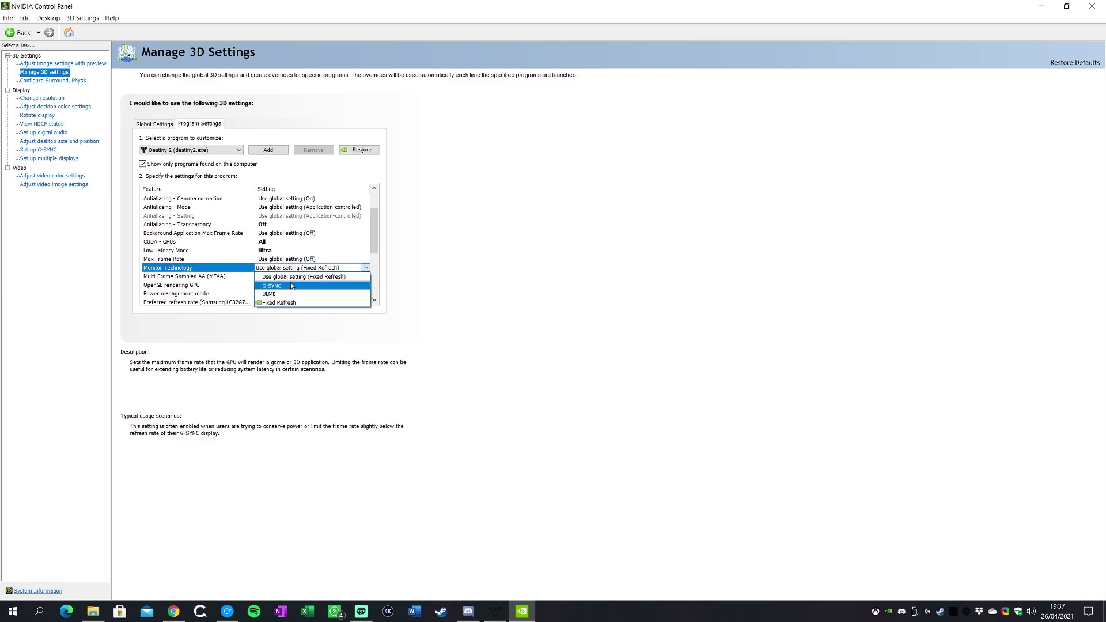
left_click(453, 285)
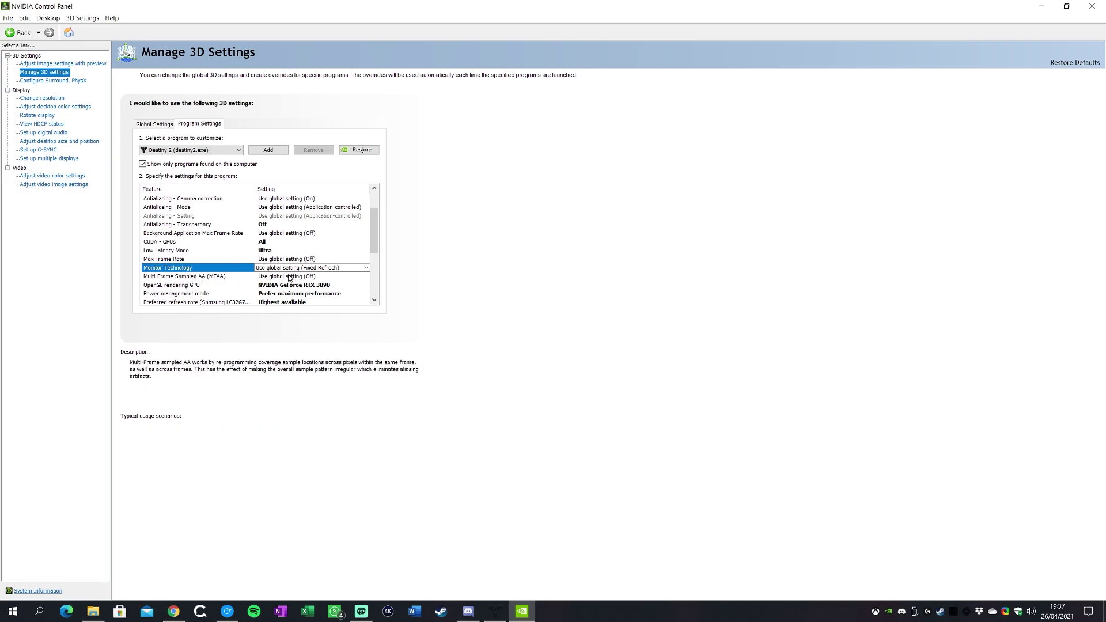
left_click(180, 286)
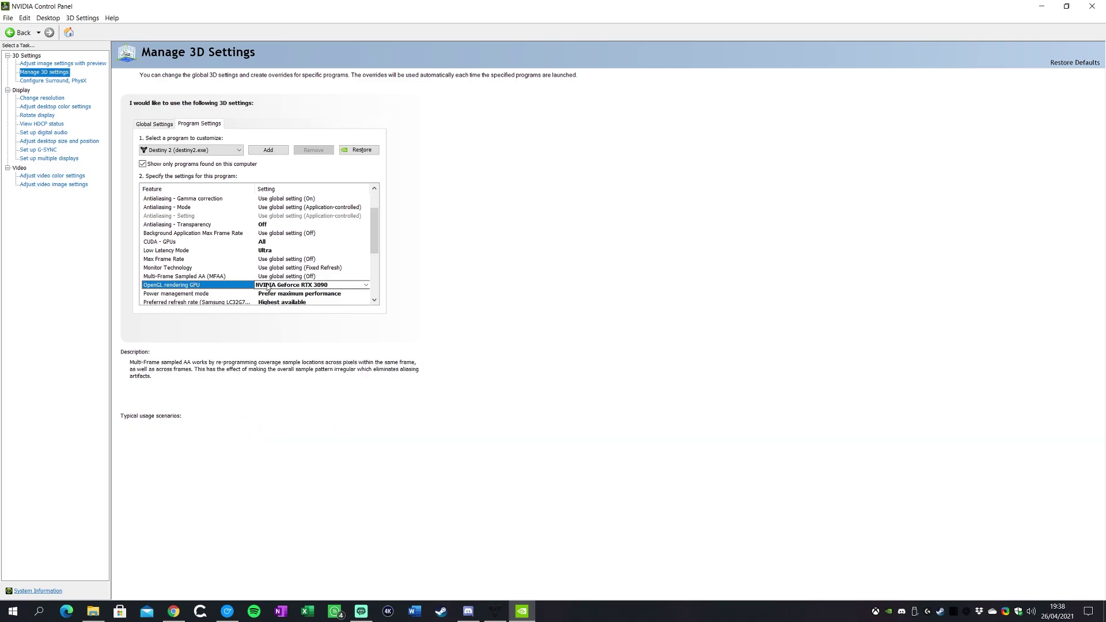
left_click_drag(374, 234, 371, 257)
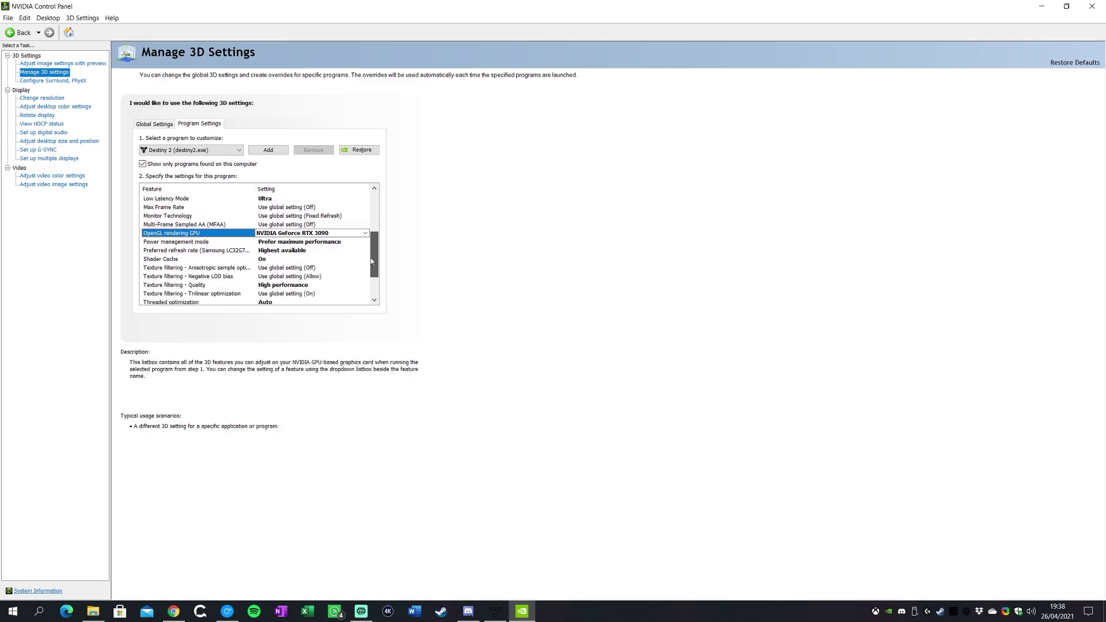
left_click(311, 233)
left_click(331, 248)
left_click(200, 242)
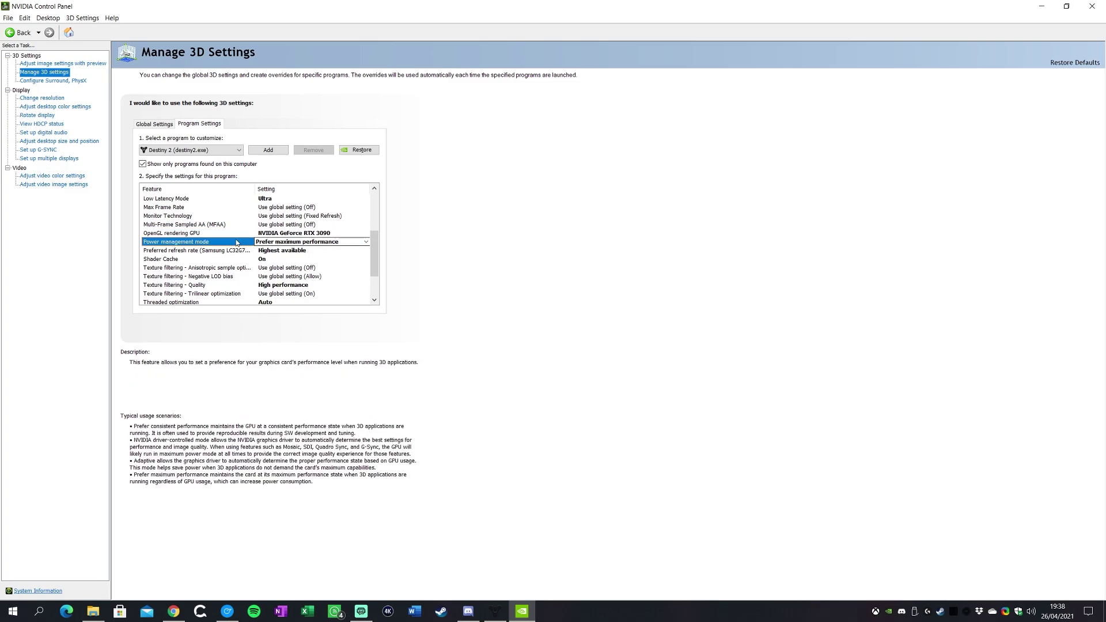
left_click(279, 242)
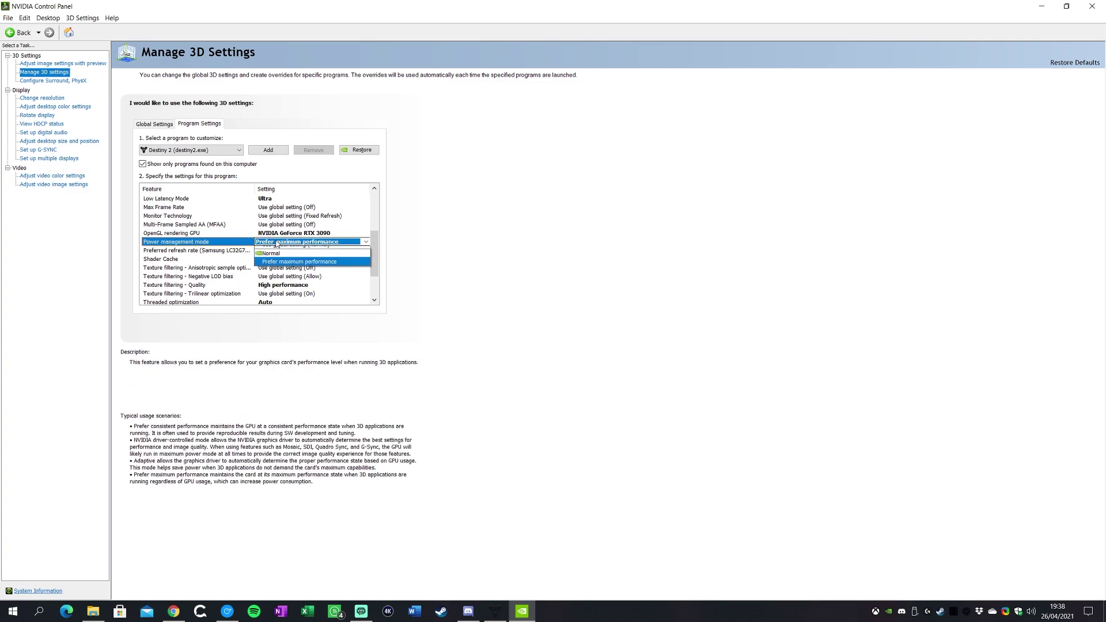
left_click(461, 249)
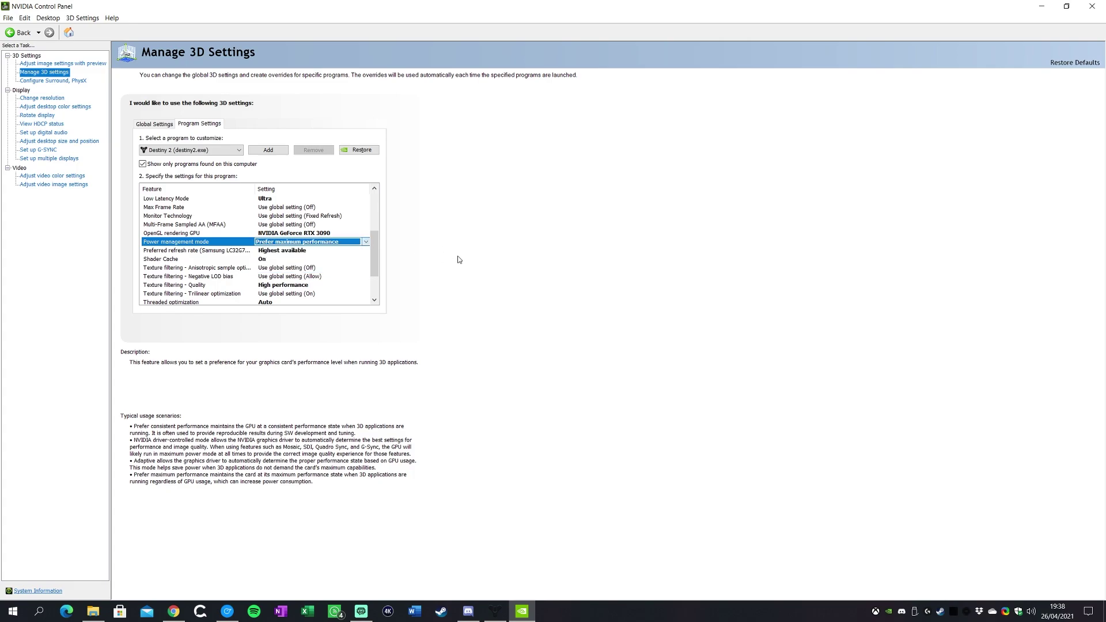
left_click(421, 259)
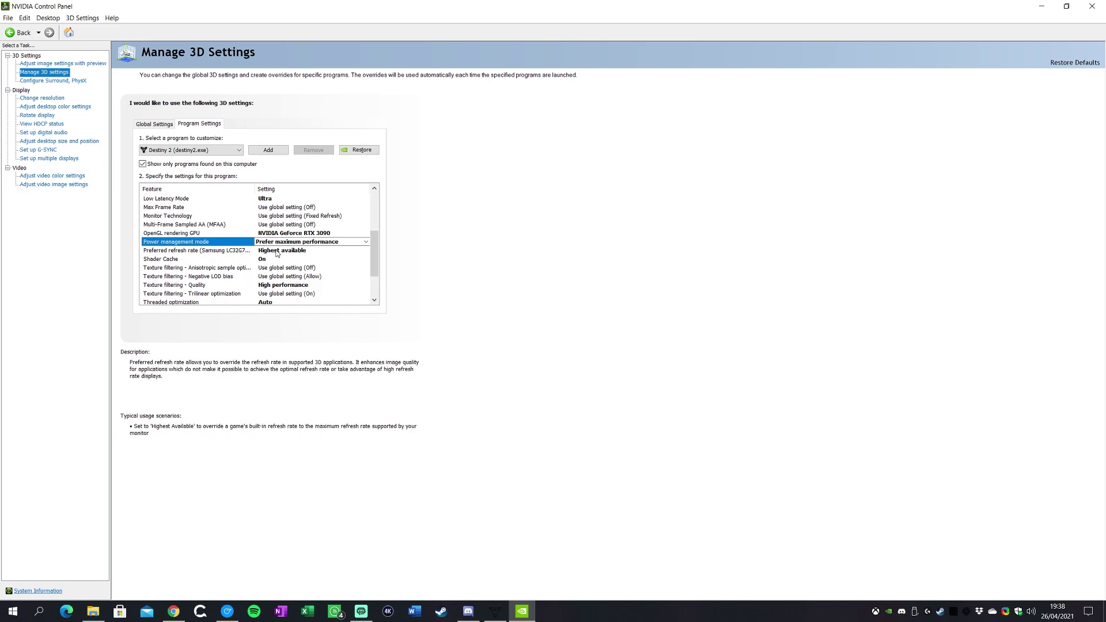
left_click(283, 251)
left_click(438, 267)
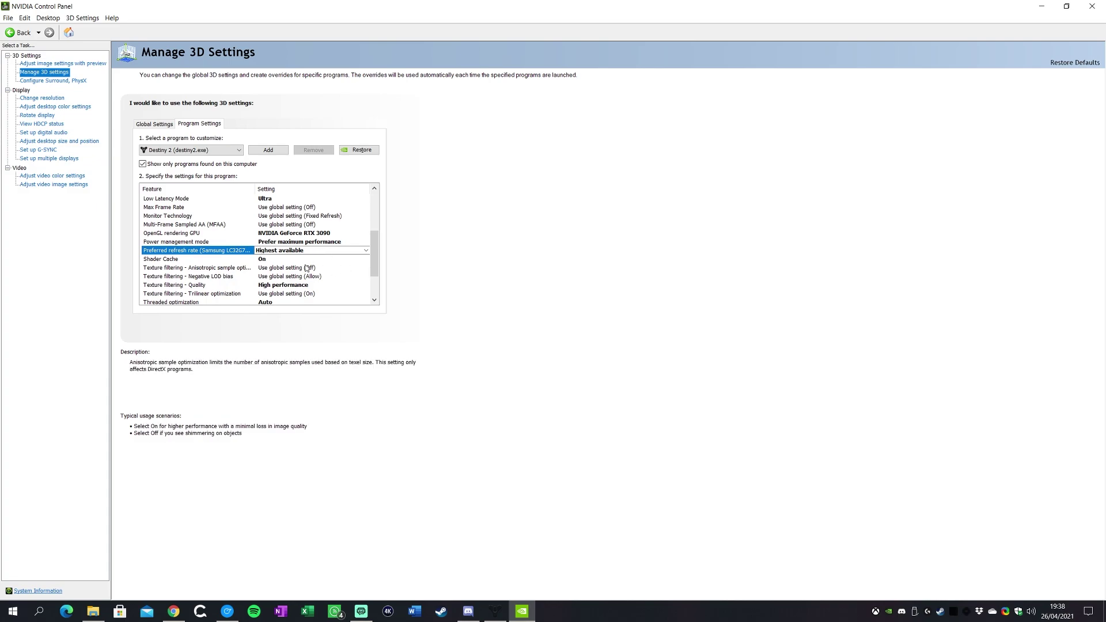
Keep Shader Cache On and texture filtering Quality at High performance, checking related texture rows.
left_click(274, 259)
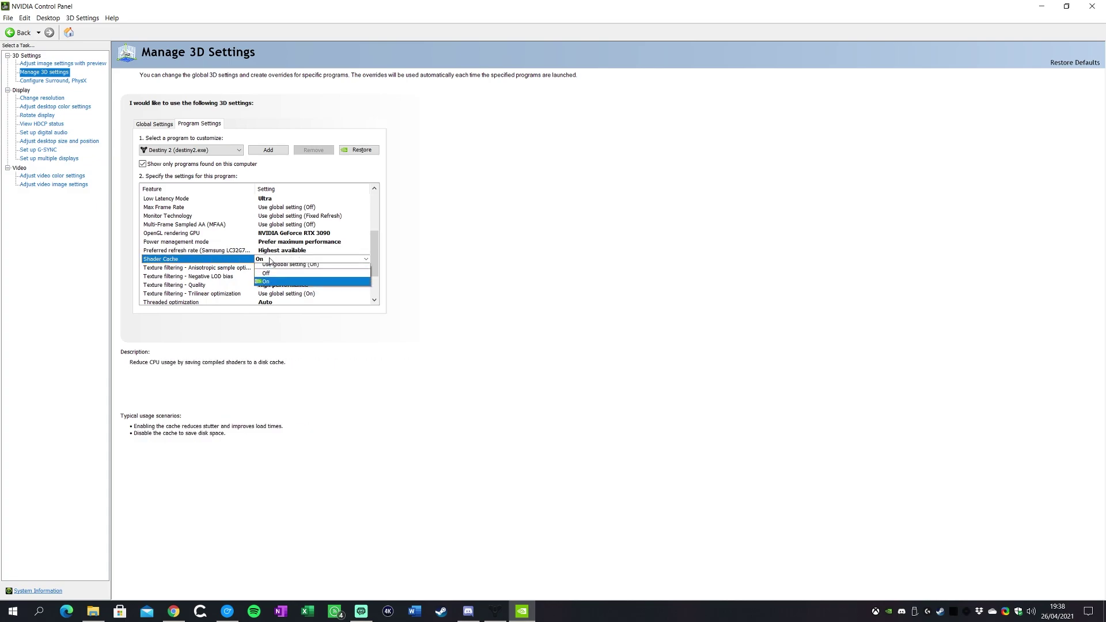
left_click(411, 268)
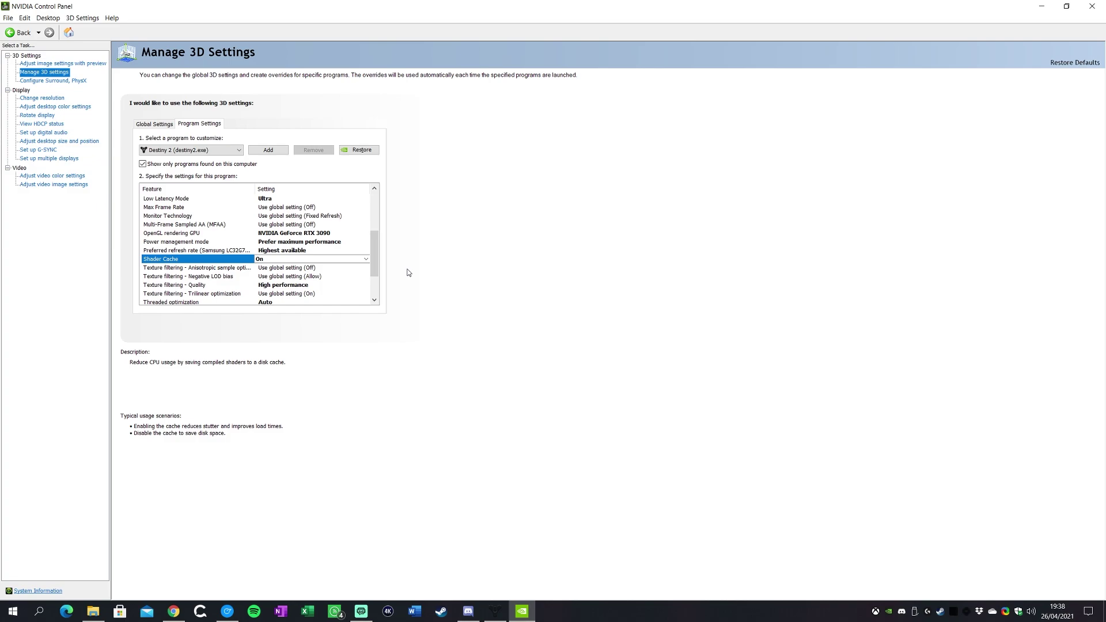
left_click(194, 269)
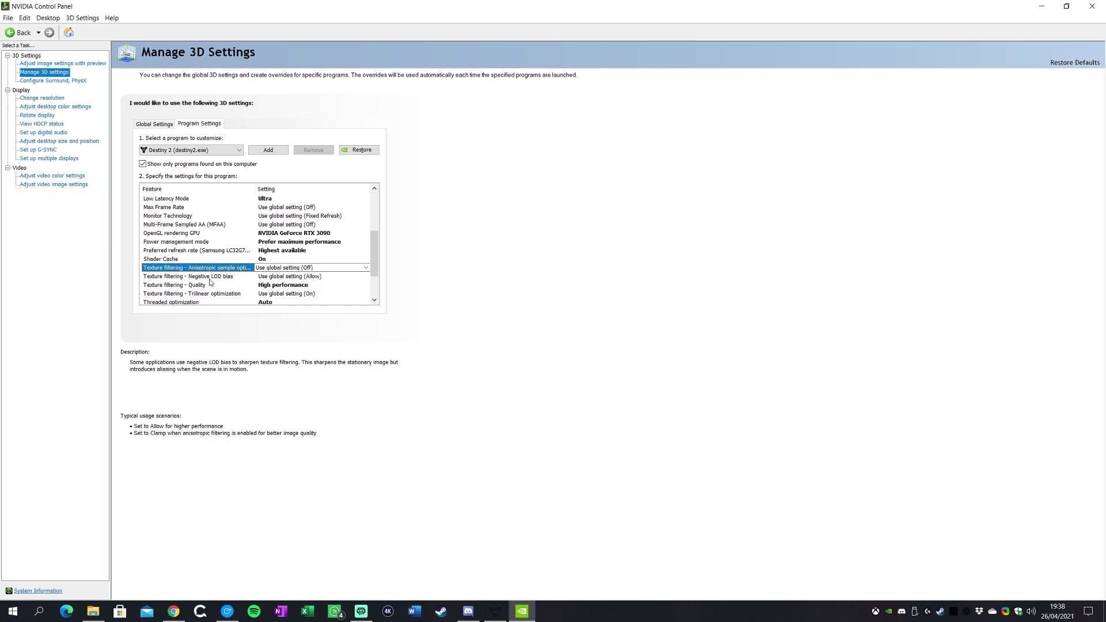
left_click(205, 278)
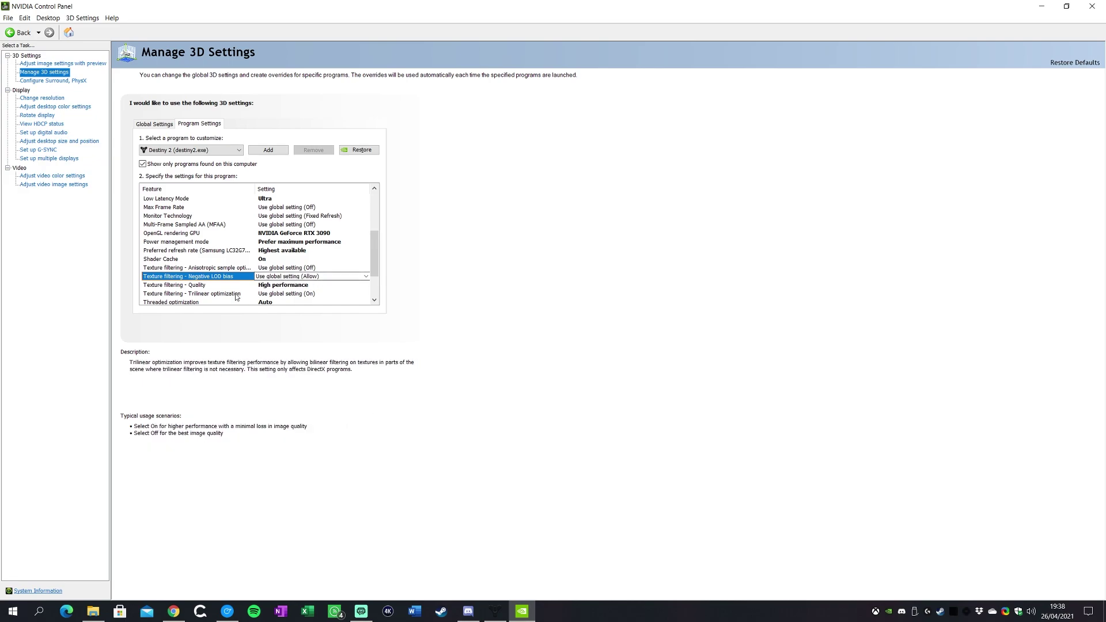
left_click(203, 286)
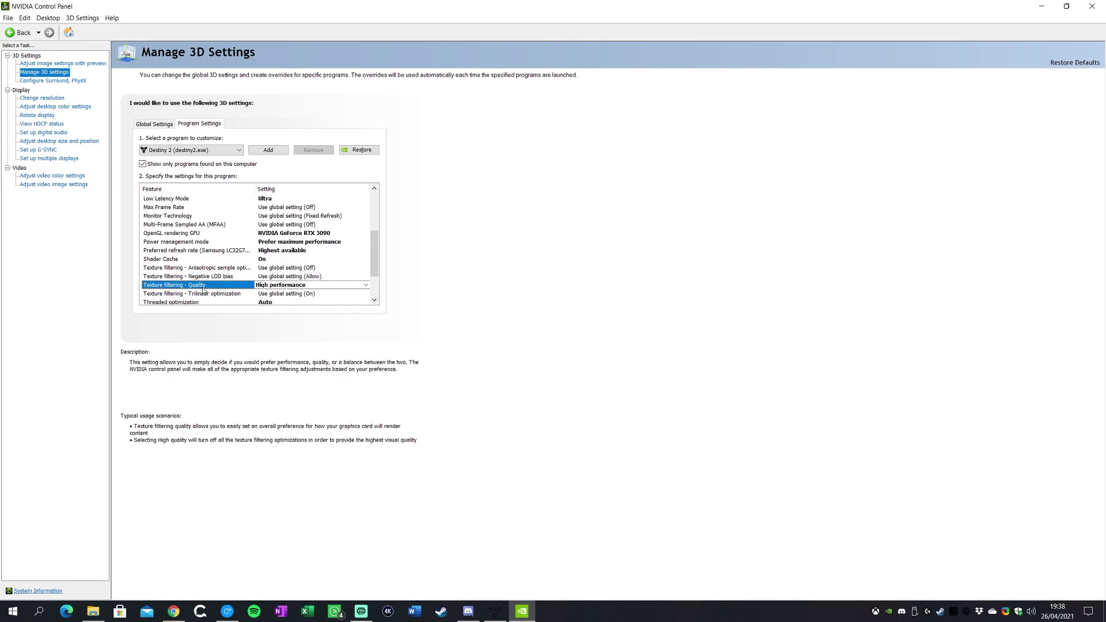
left_click(283, 288)
left_click(284, 288)
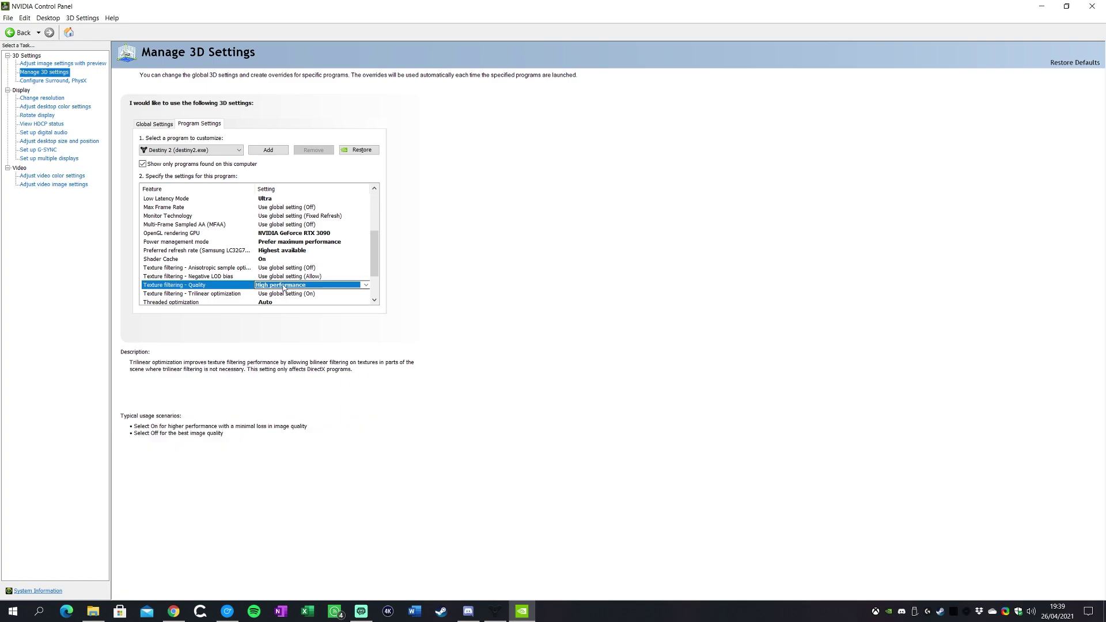
Review Trilinear optimization, Threaded optimization, Triple buffering and Vertical sync, then return to the list's top.
scroll(277, 268, "down", 2)
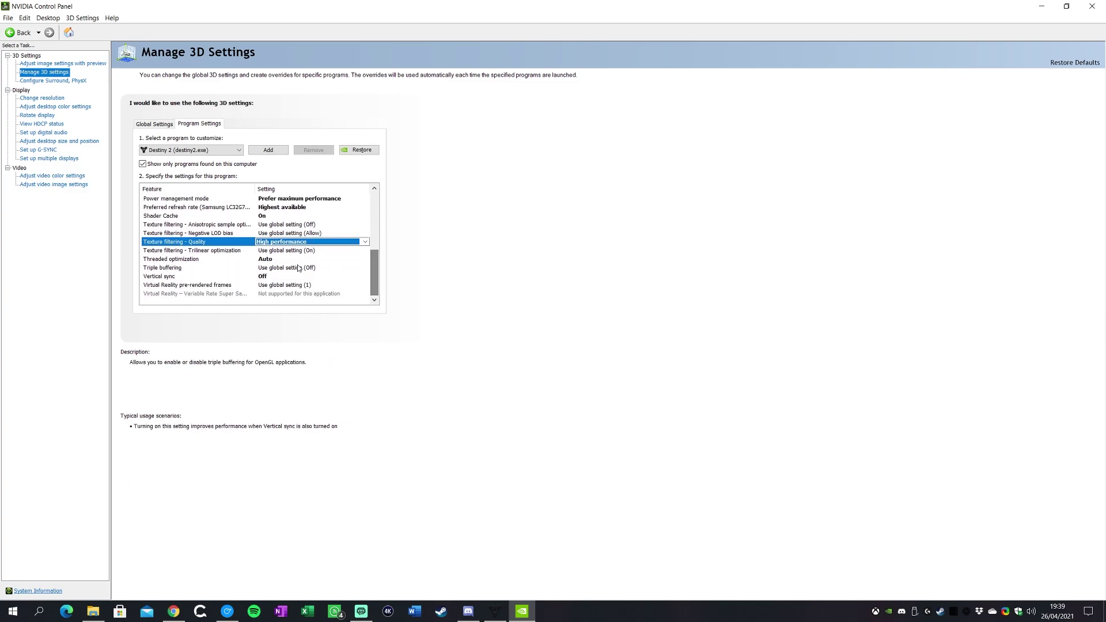
left_click(214, 251)
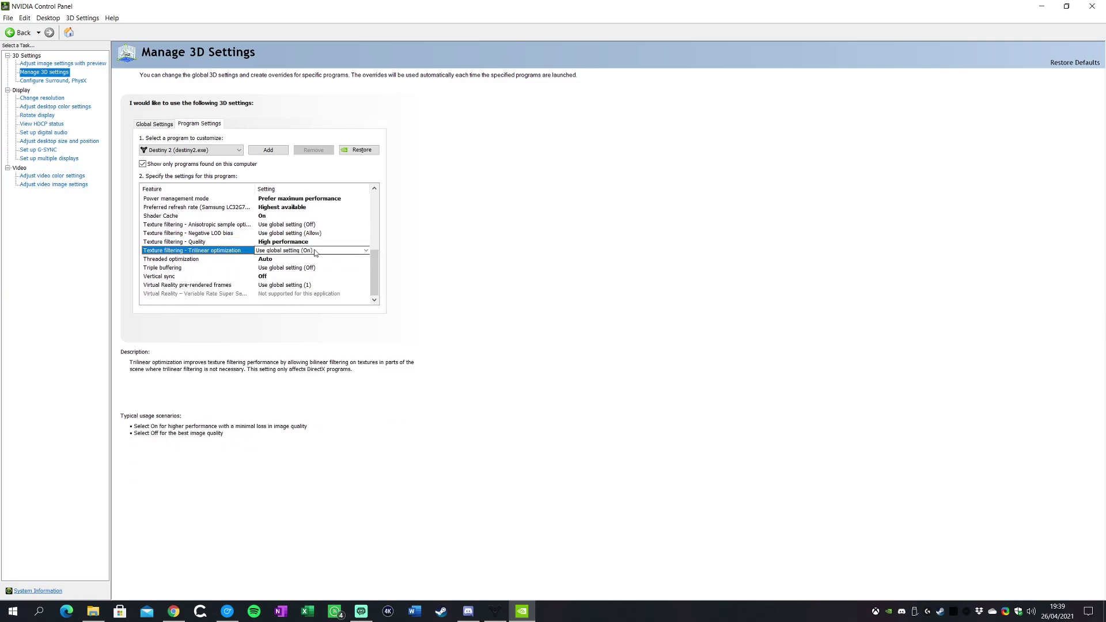
left_click(271, 260)
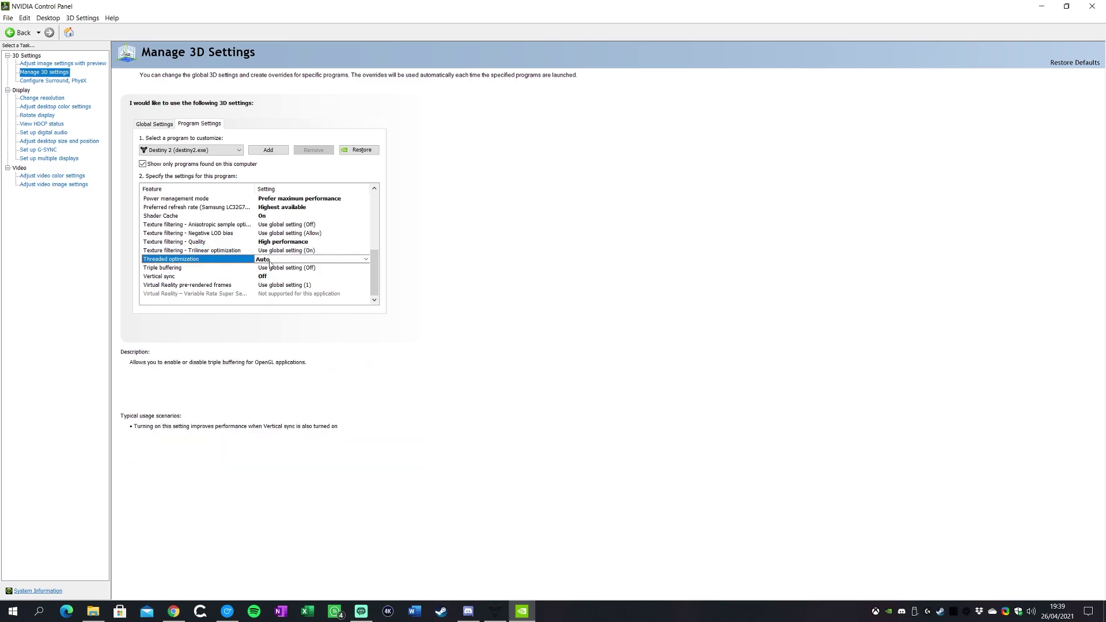
left_click(206, 268)
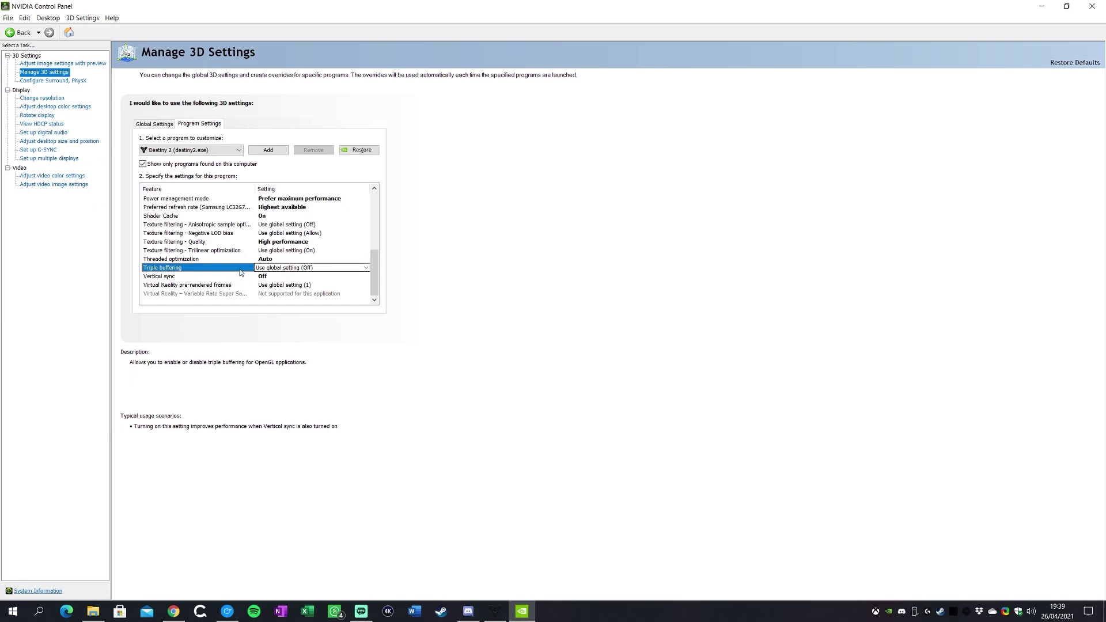
left_click(260, 277)
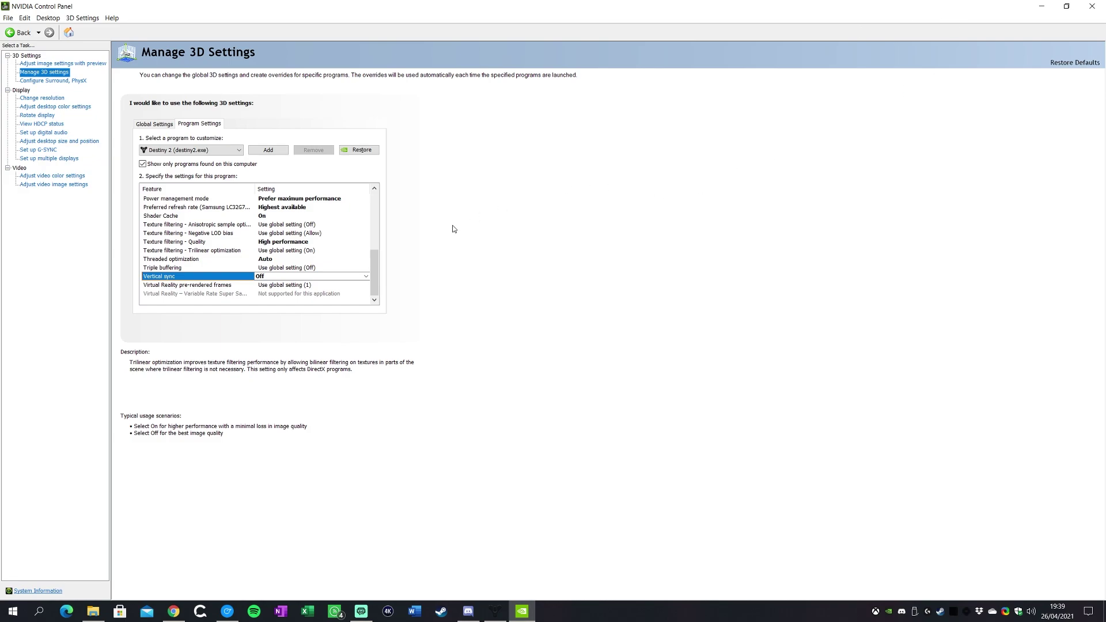
left_click_drag(374, 272, 392, 202)
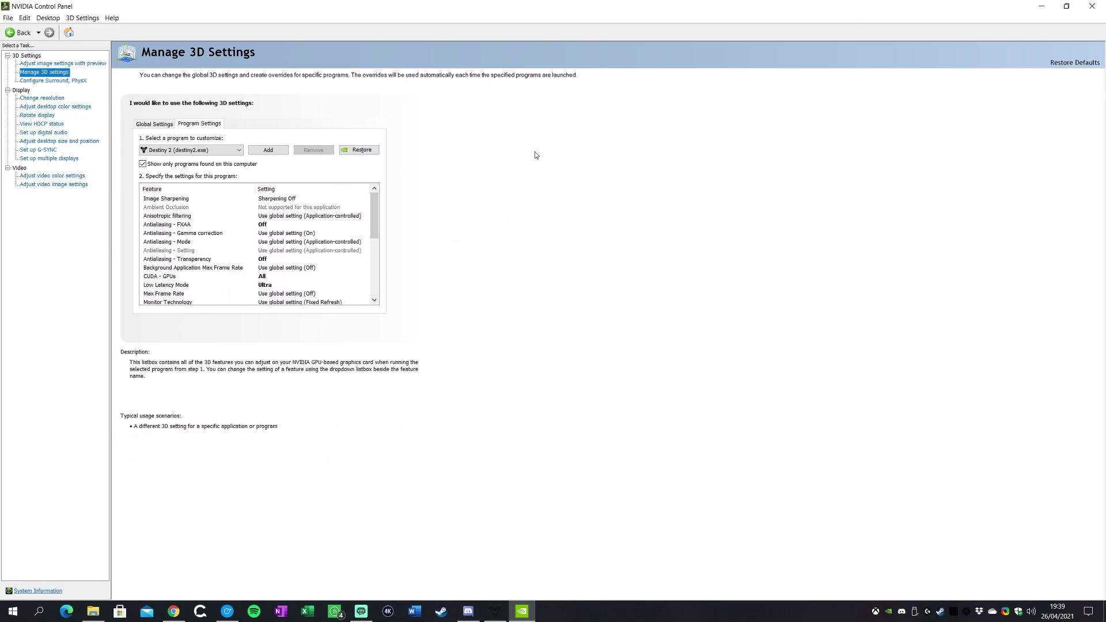
Close NVIDIA Control Panel, search 'power' for Power & sleep, and open Additional power settings.
left_click(1090, 7)
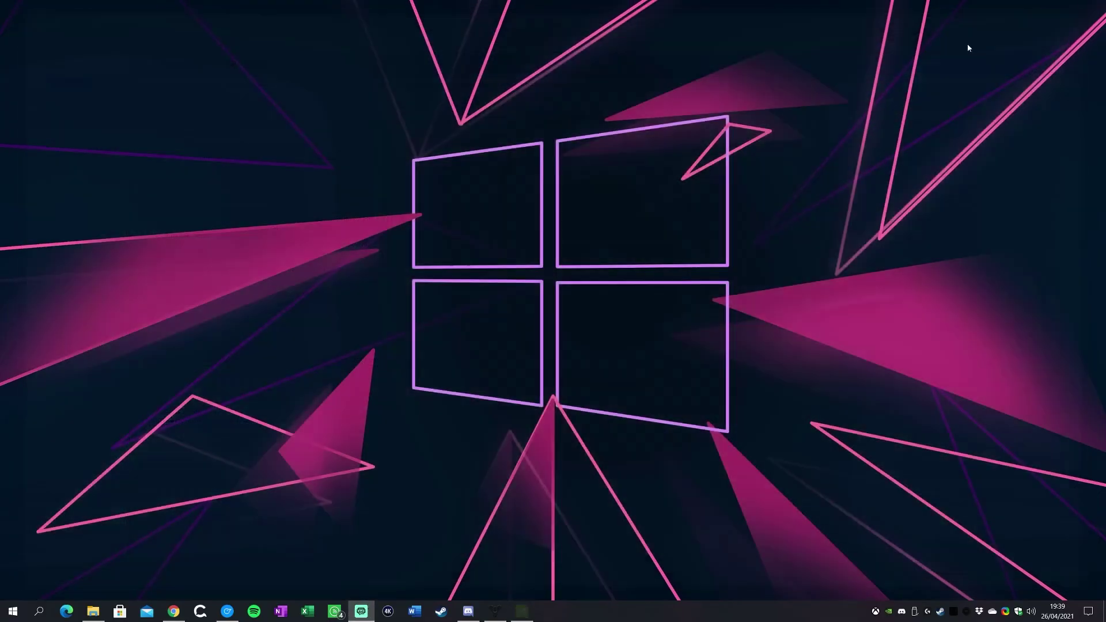
key("super")
type("power")
key("Return")
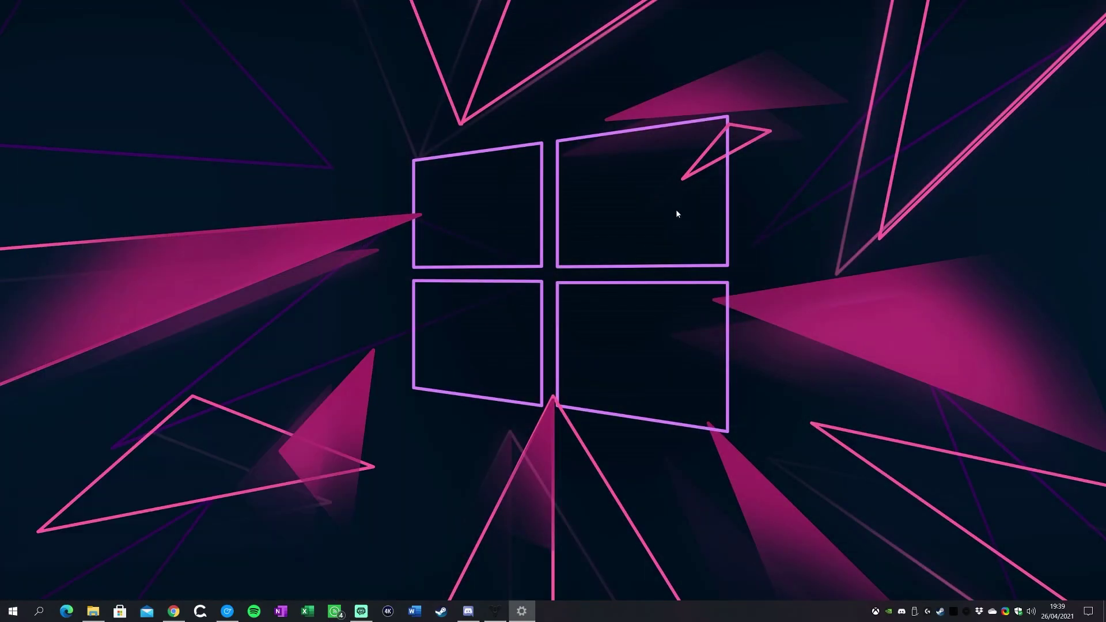
key("super")
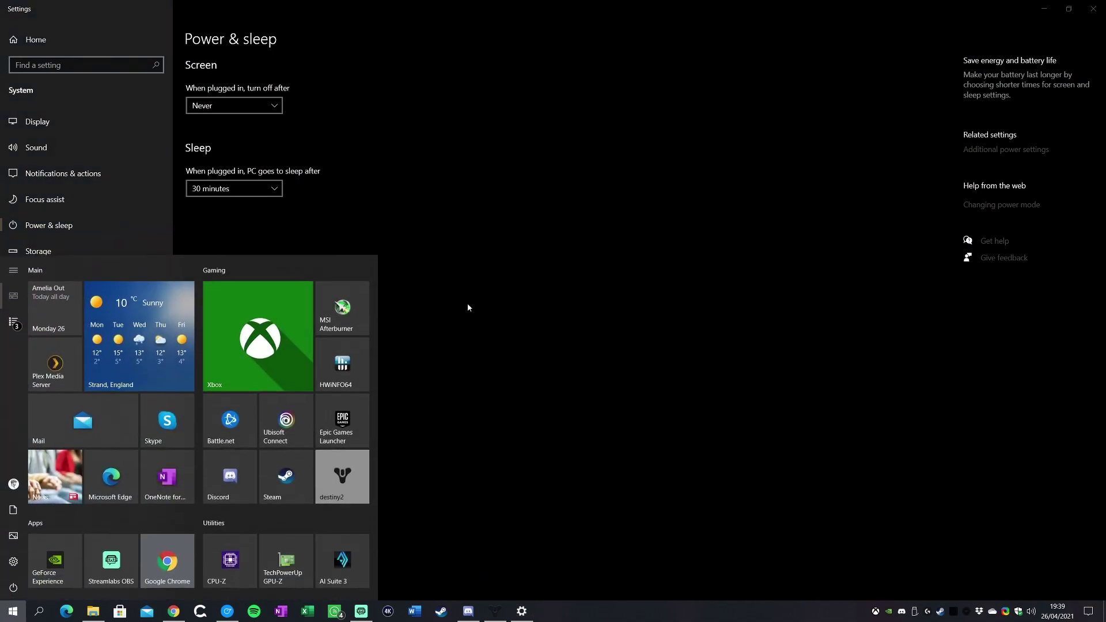
type("power")
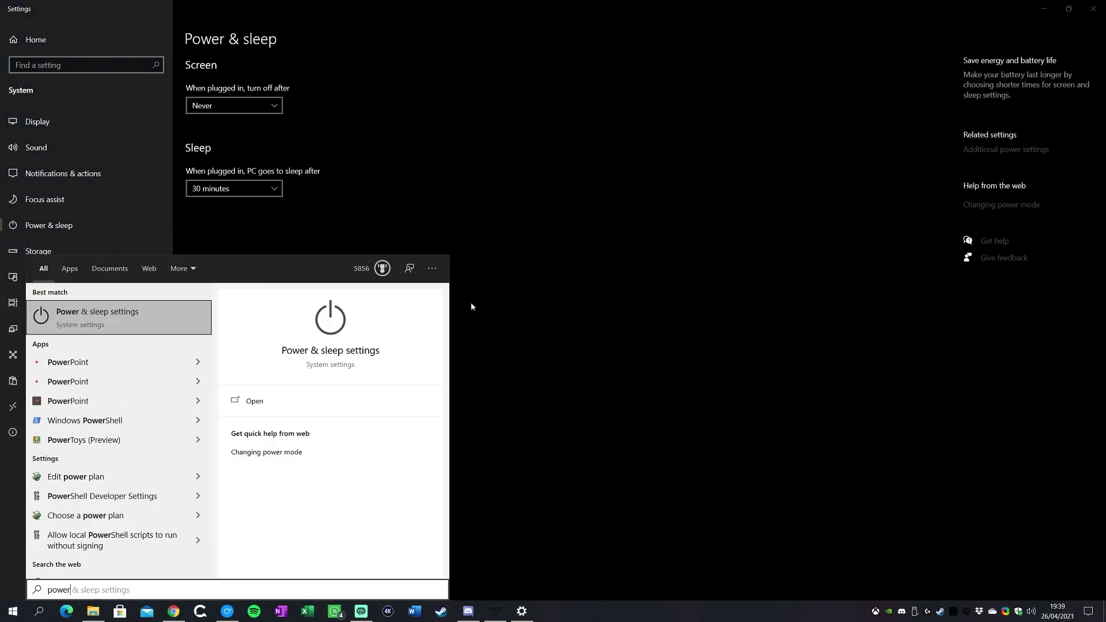
key("Return")
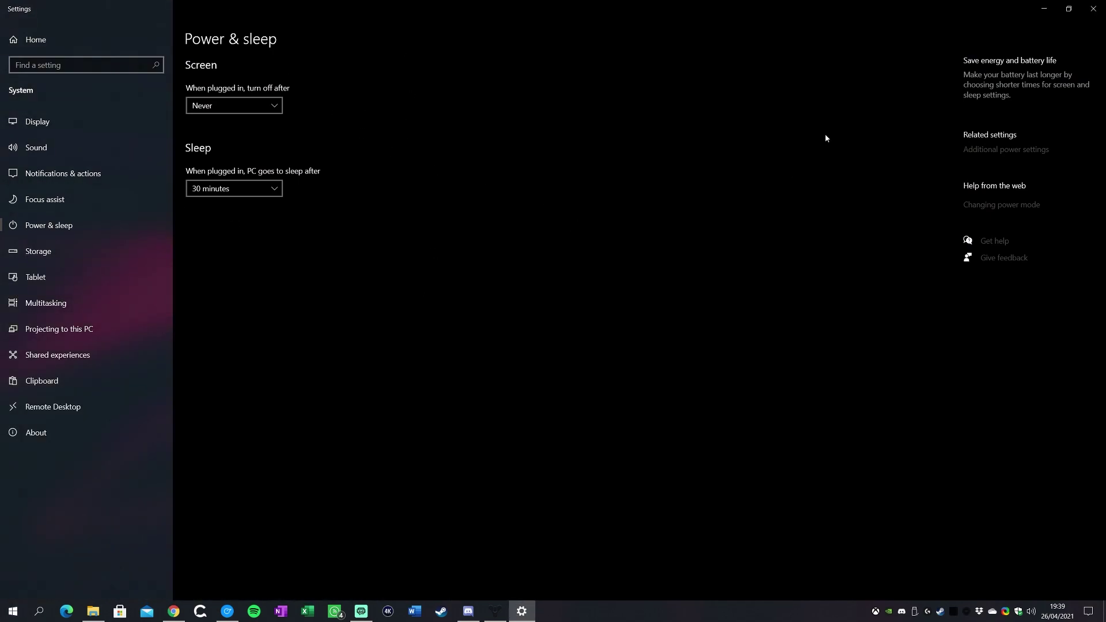
left_click(1005, 151)
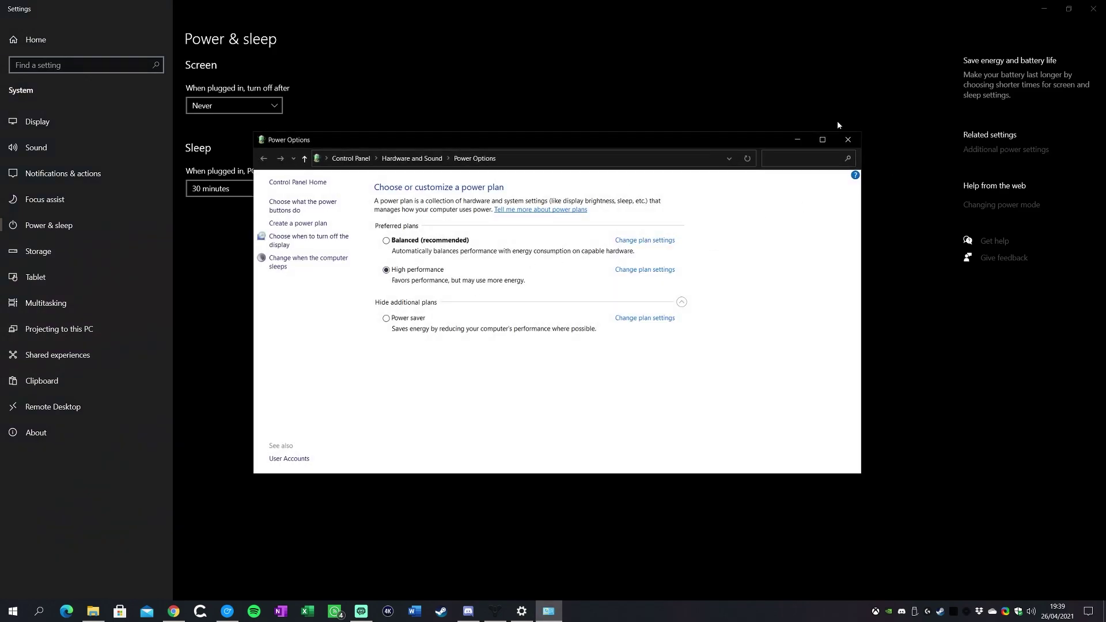
Close Settings, center the Power Options window, and open the High performance plan's settings.
left_click(1093, 10)
left_click_drag(523, 144, 458, 140)
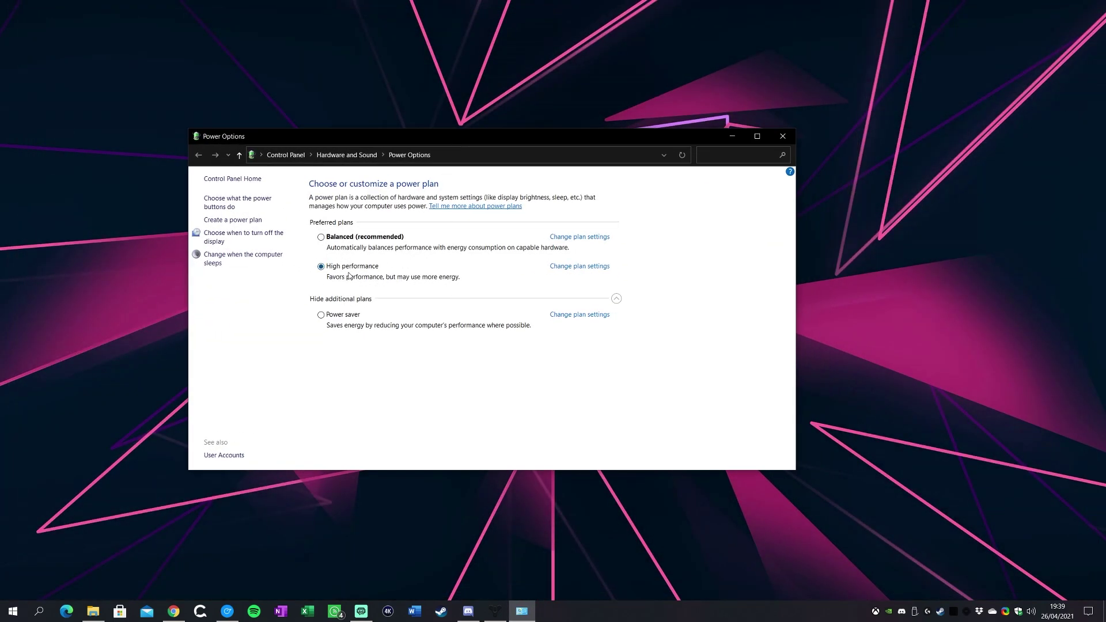
left_click(574, 267)
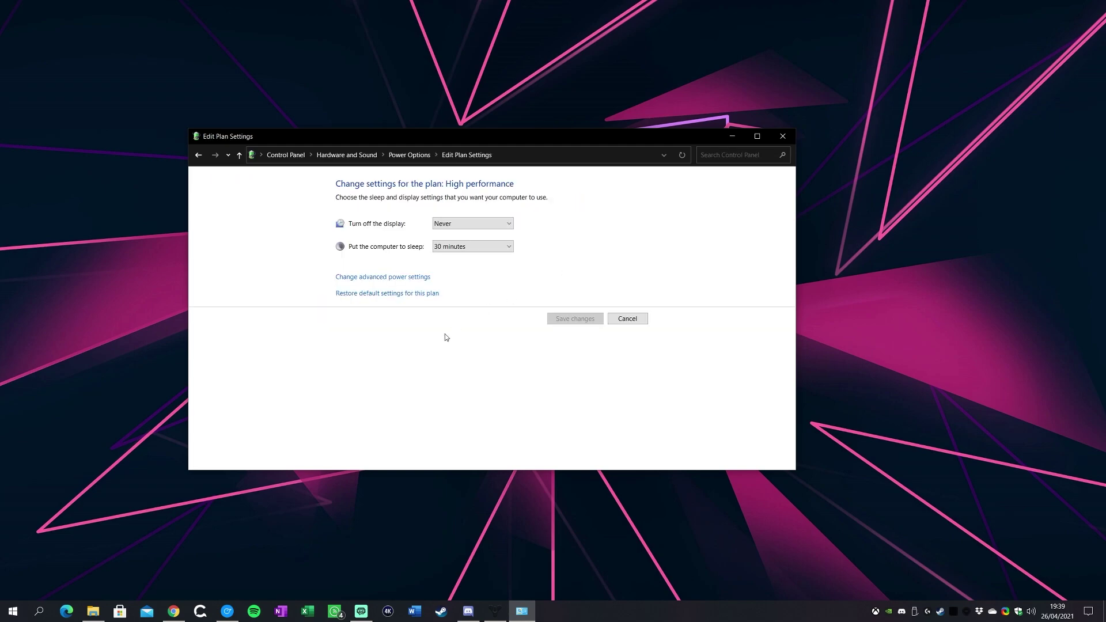
left_click(199, 155)
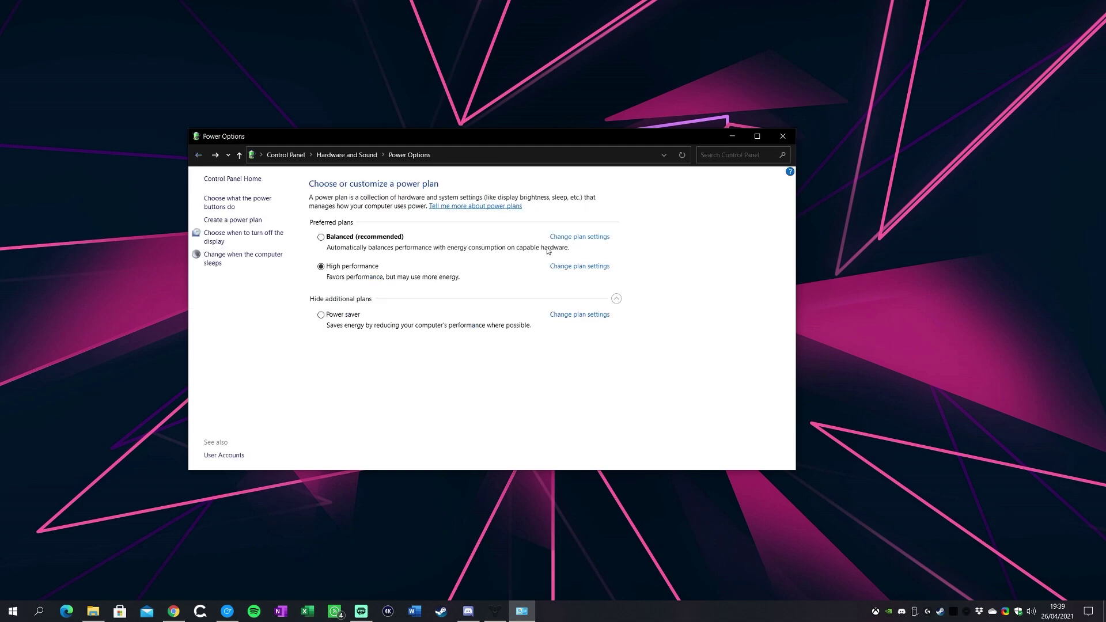
left_click(566, 267)
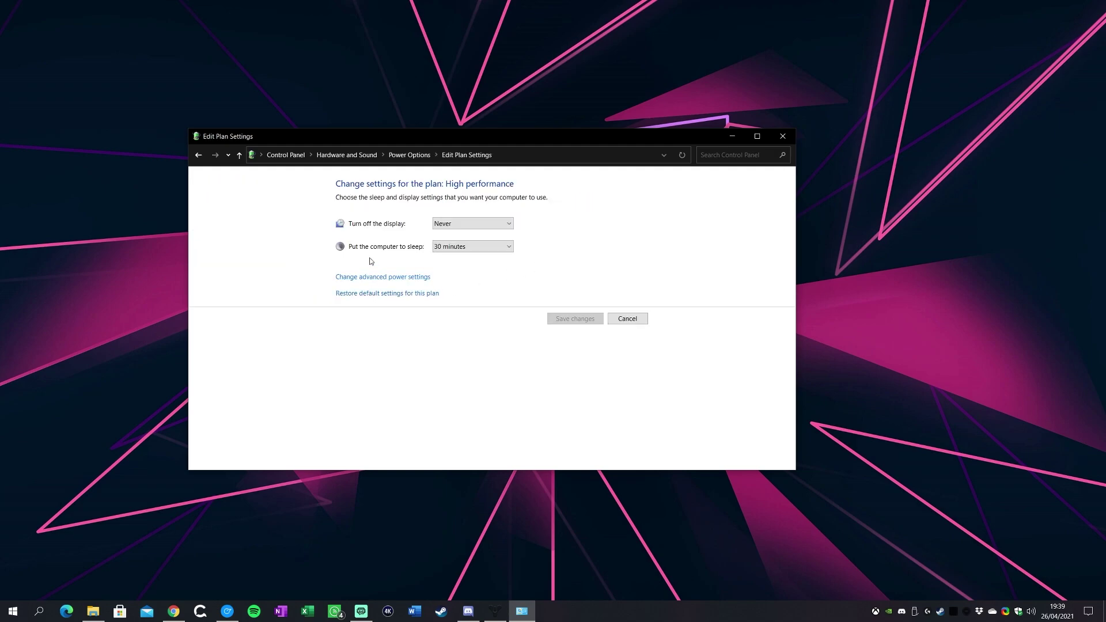
Verify the High performance plan's minimum and maximum processor states are 100%, then cancel and close.
left_click(390, 279)
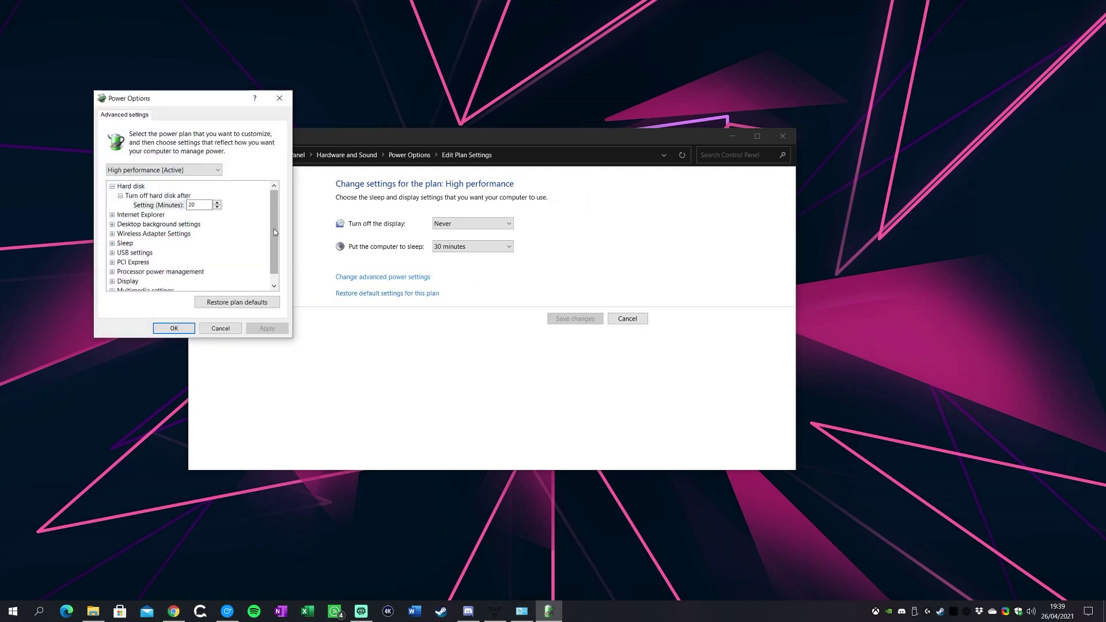
double_click(187, 272)
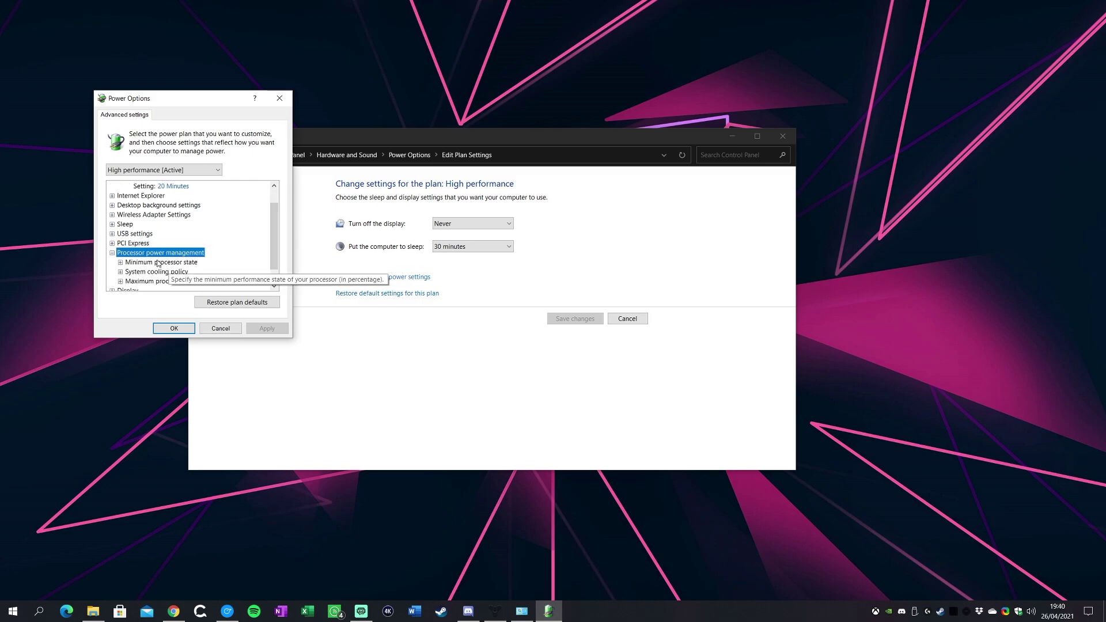
double_click(164, 263)
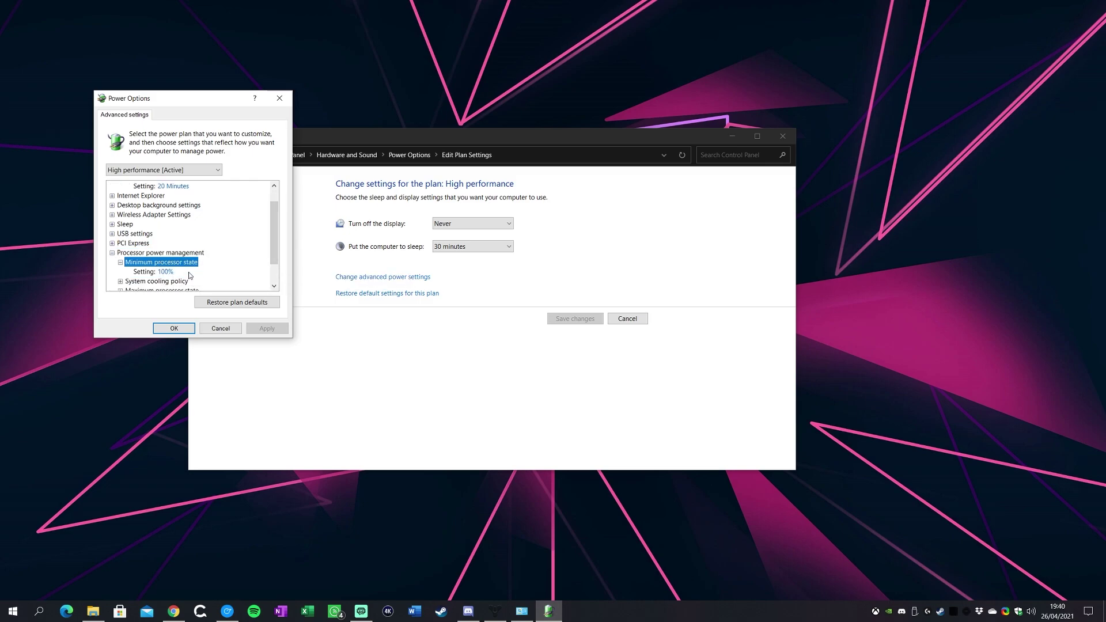
scroll(173, 274, "down", 1)
double_click(164, 263)
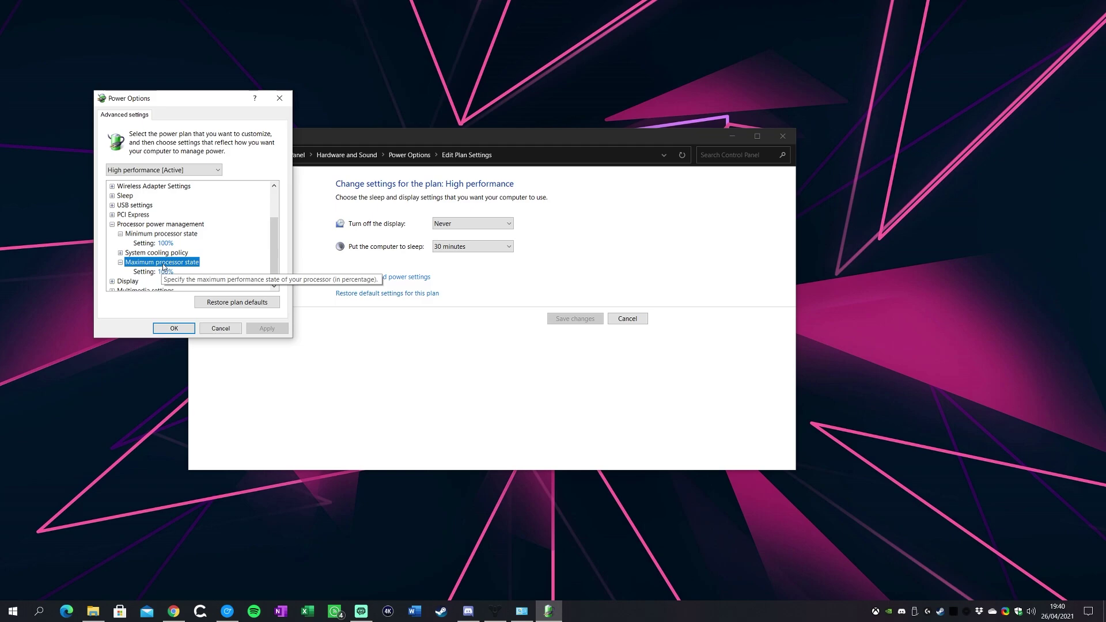
left_click(221, 329)
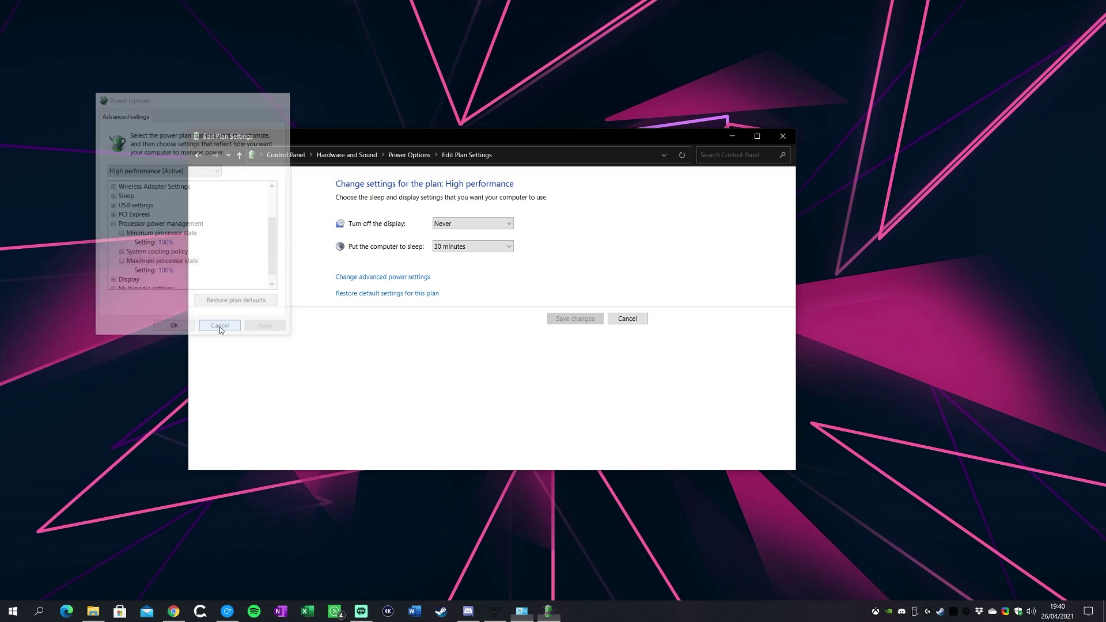
left_click(782, 137)
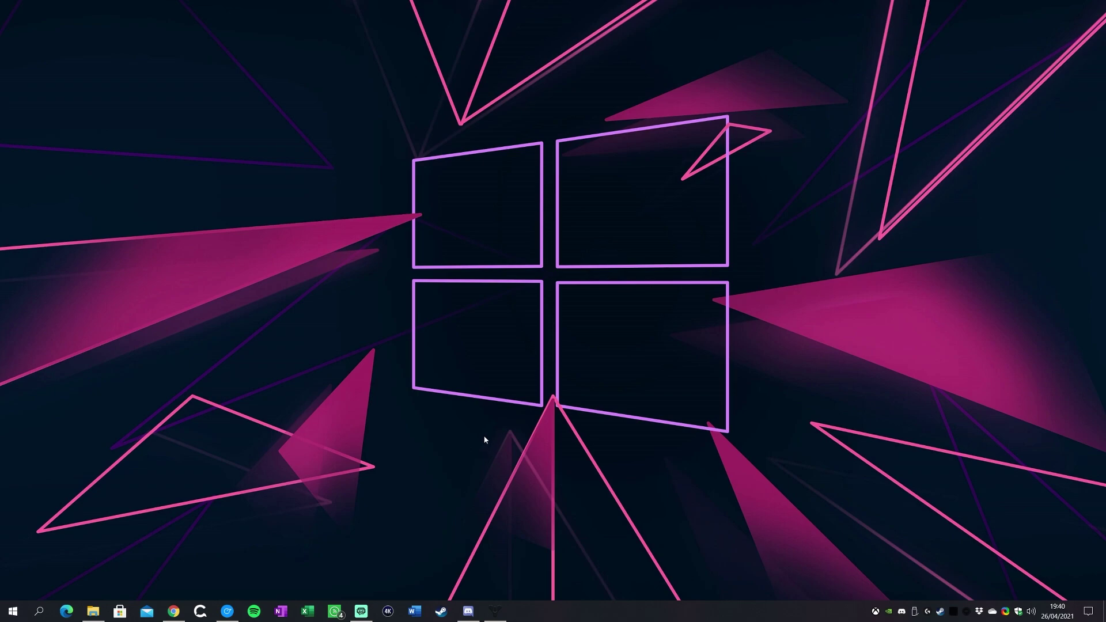
In Run, replace the user-name part of the Bungie DestinyPC prefs path with a %username% variable.
key("super+r")
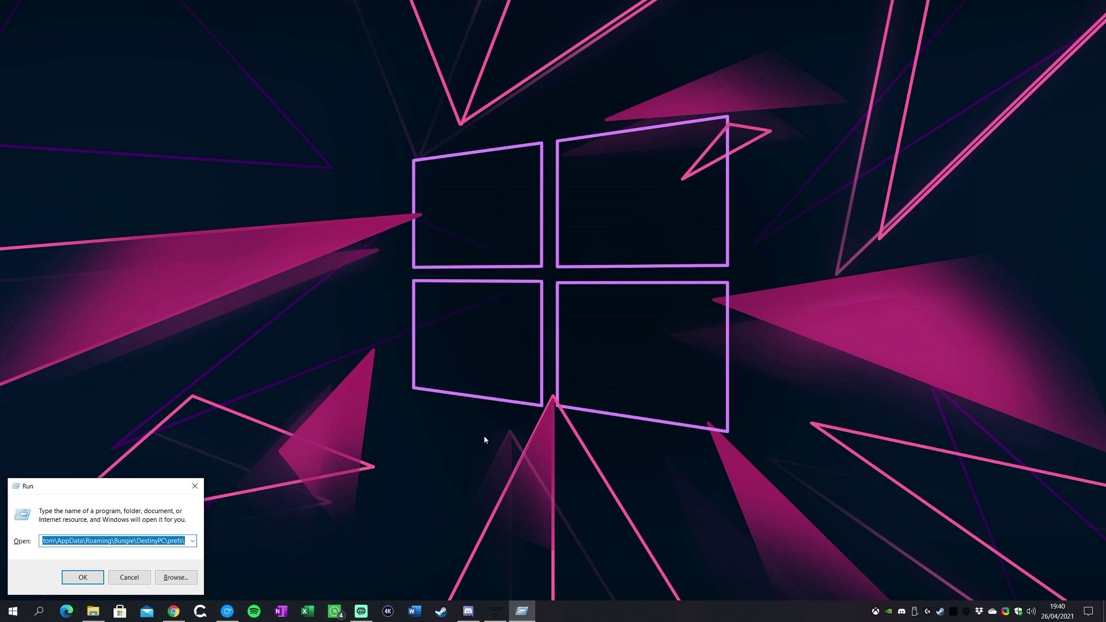
left_click(117, 543)
double_click(124, 542)
left_click(72, 541)
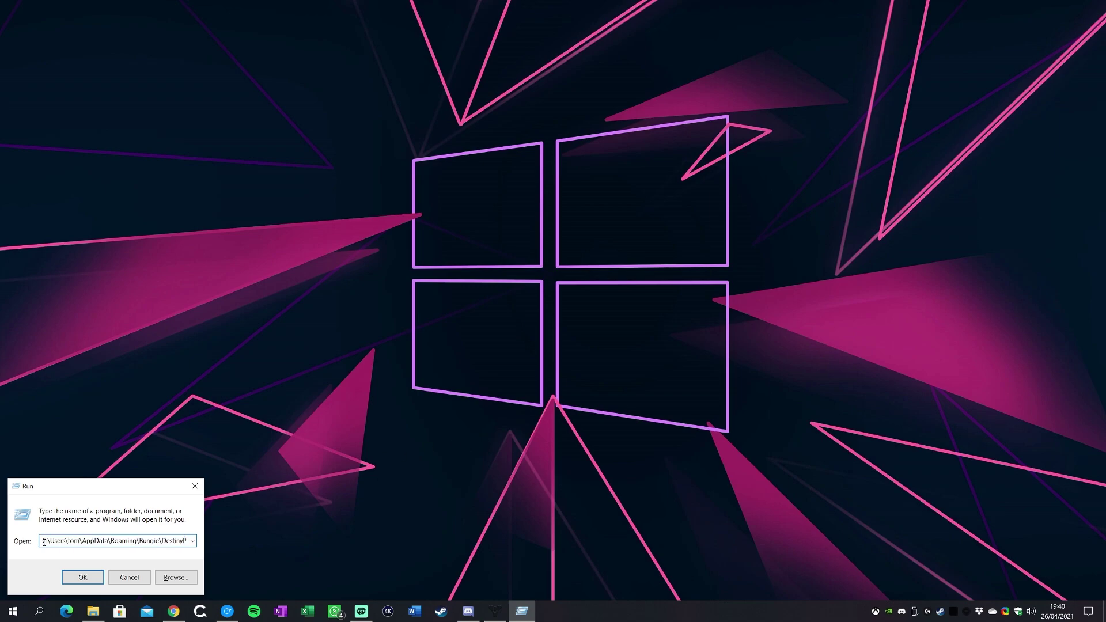
left_click_drag(44, 542, 199, 540)
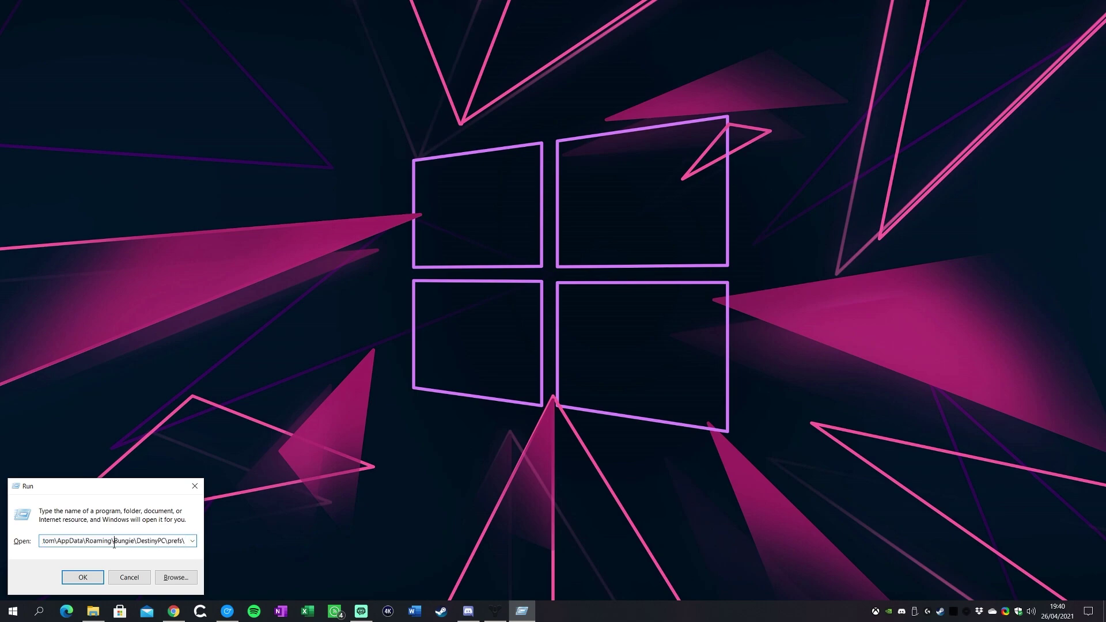
left_click_drag(92, 542, 65, 541)
key("shift+Right")
type("%isername")
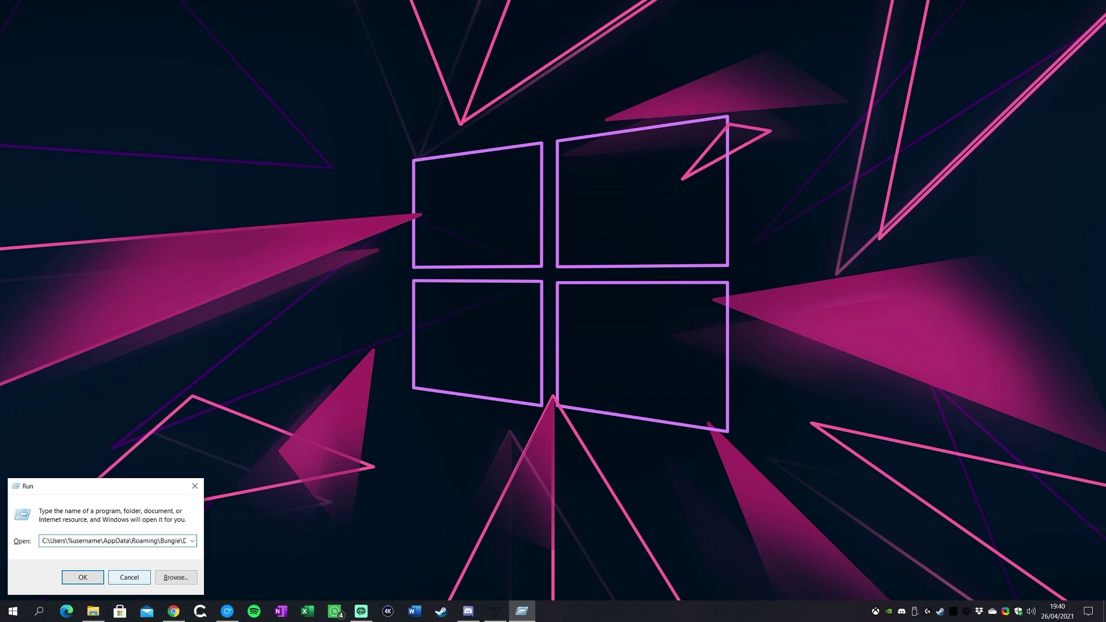
Open the DestinyPC prefs folder and maximize the File Explorer window.
key("Return")
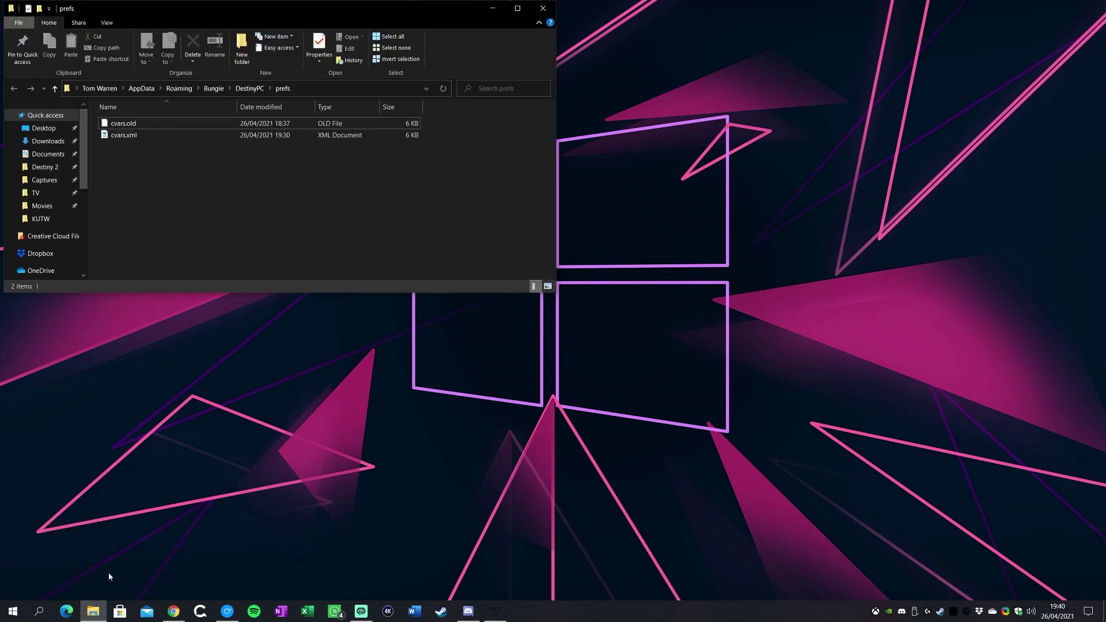
left_click_drag(430, 13, 558, 82)
double_click(558, 82)
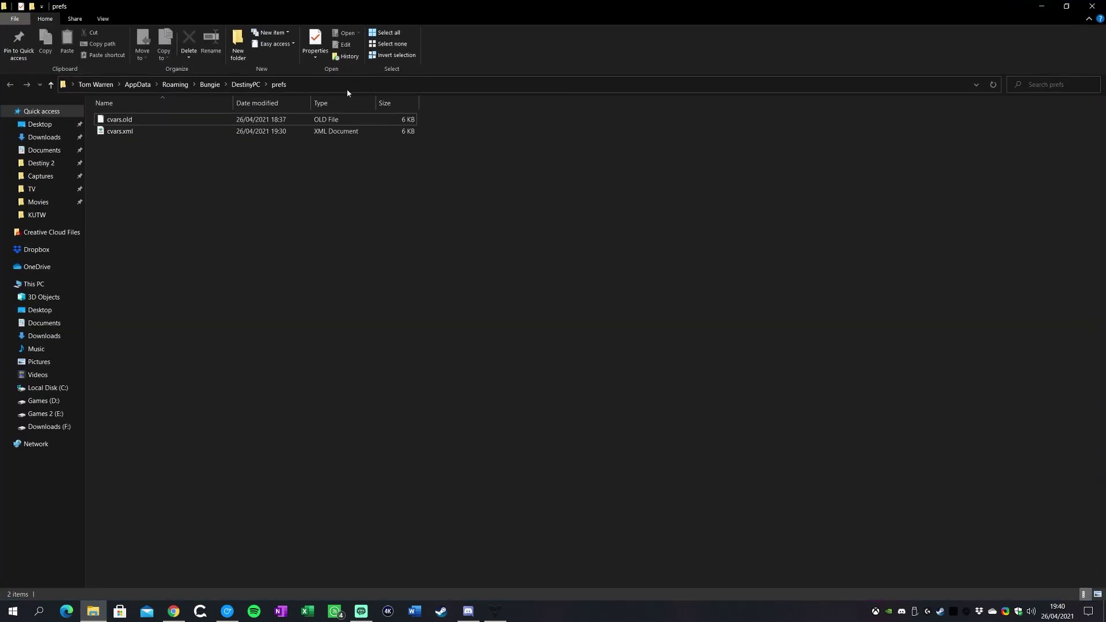
Open cvars.xml in Notepad via Open with.
left_click(119, 119)
left_click(170, 182)
left_click(129, 131)
left_click(141, 150)
left_click(142, 136)
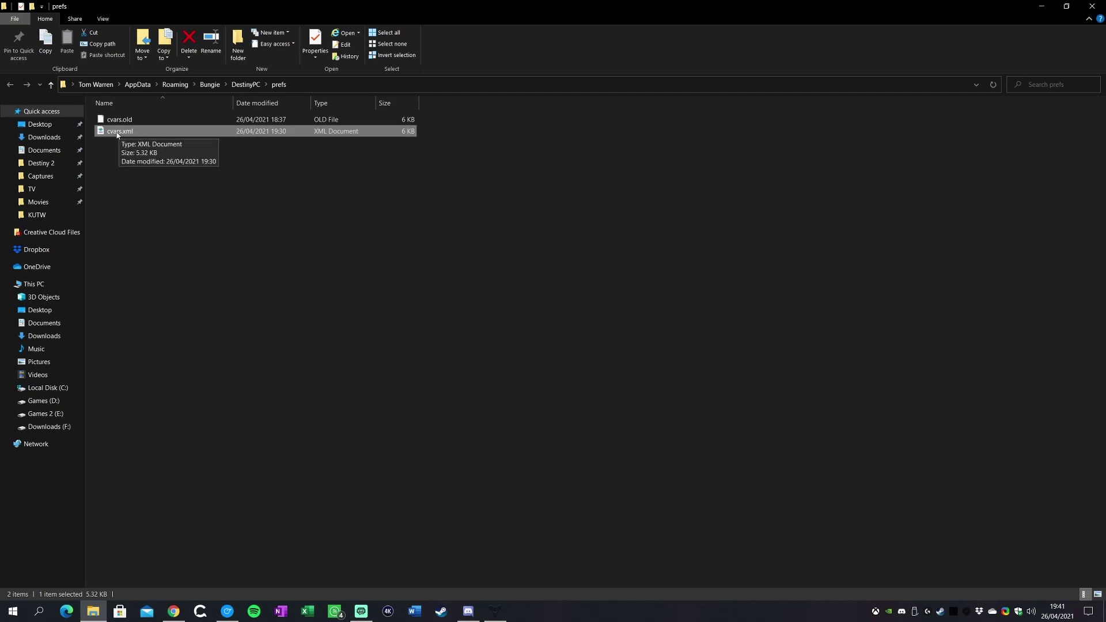
right_click(119, 131)
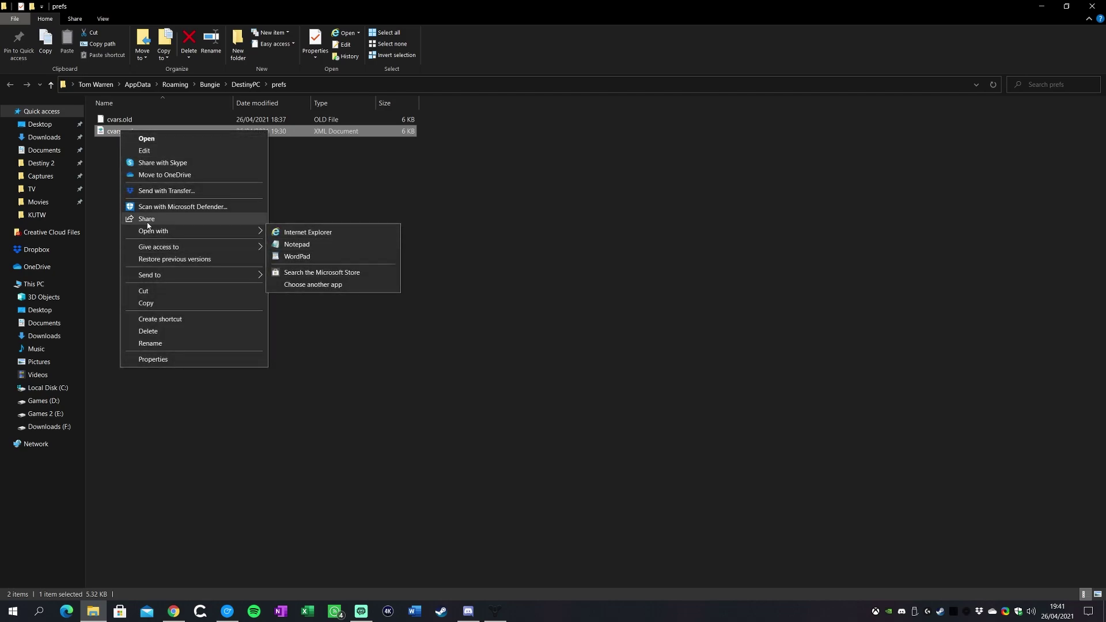
mouse_move(257, 231)
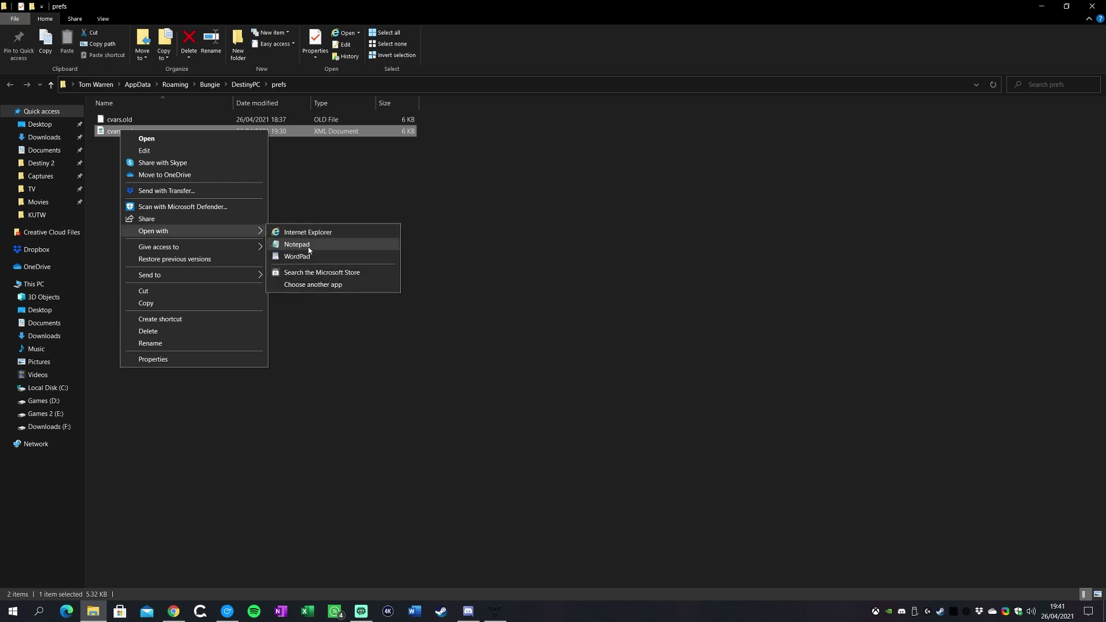
left_click(333, 244)
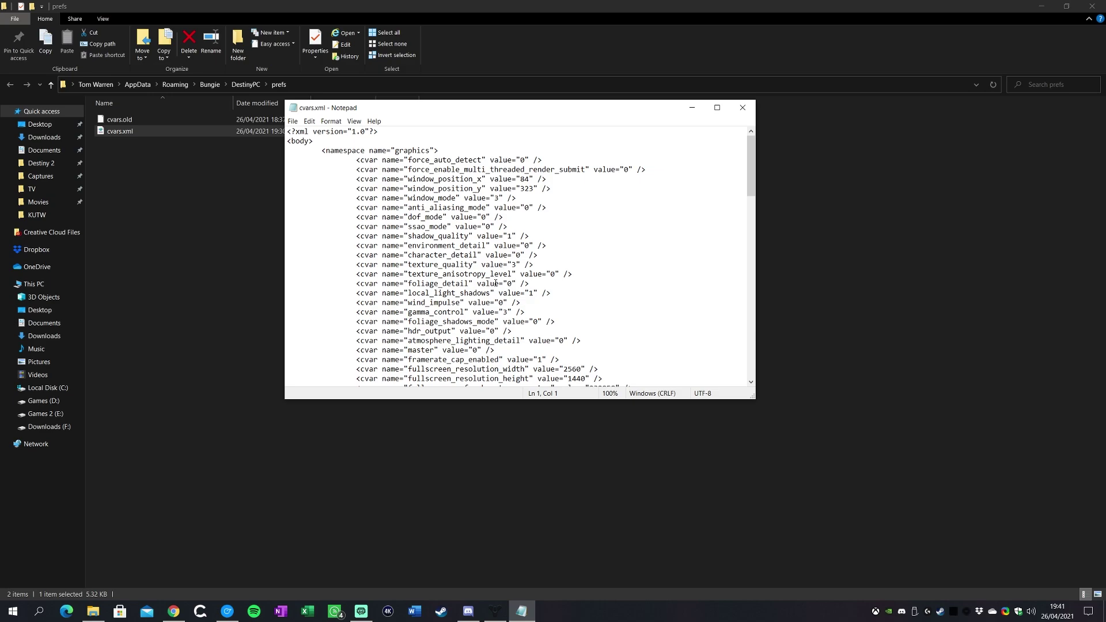
Search cvars.xml for the low_latency setting.
scroll(421, 213, "down", 2)
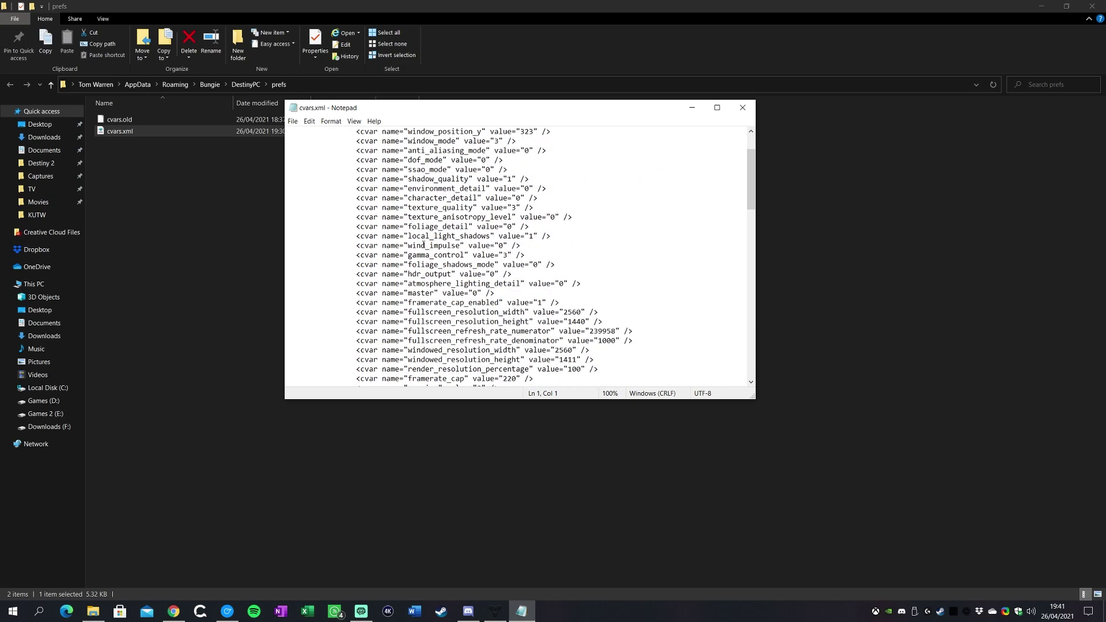
scroll(424, 244, "down", 2)
key("ctrl+f")
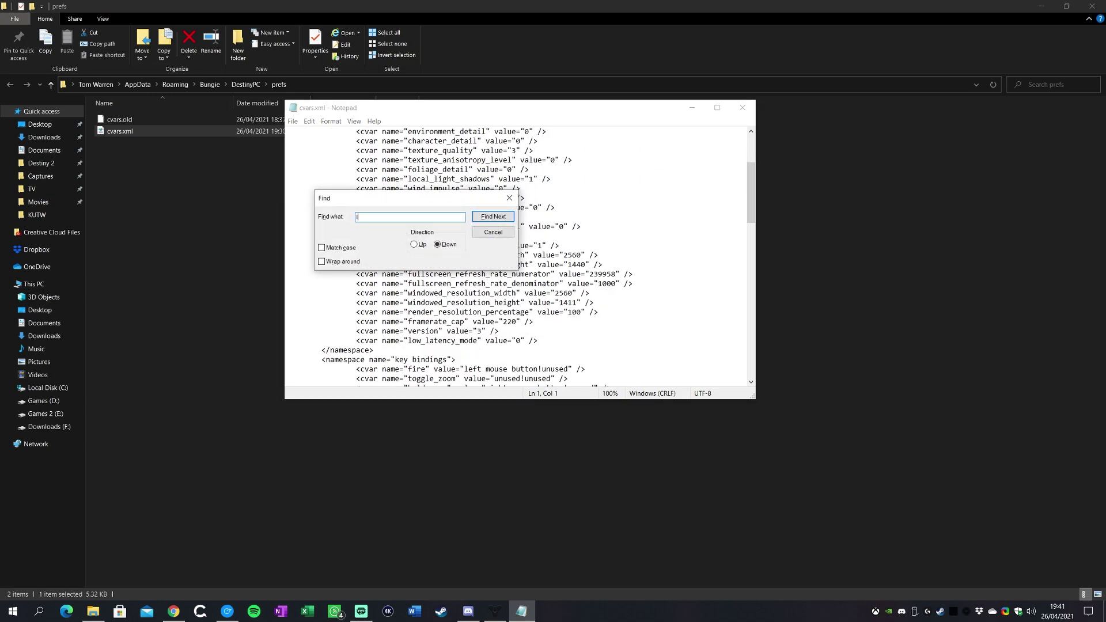
type("low_latency")
key("Return")
key("Escape")
Leave the low_latency_mode value at 0.
left_click(542, 341)
left_click_drag(542, 341, 360, 341)
left_click_drag(495, 340, 401, 341)
left_click(370, 342)
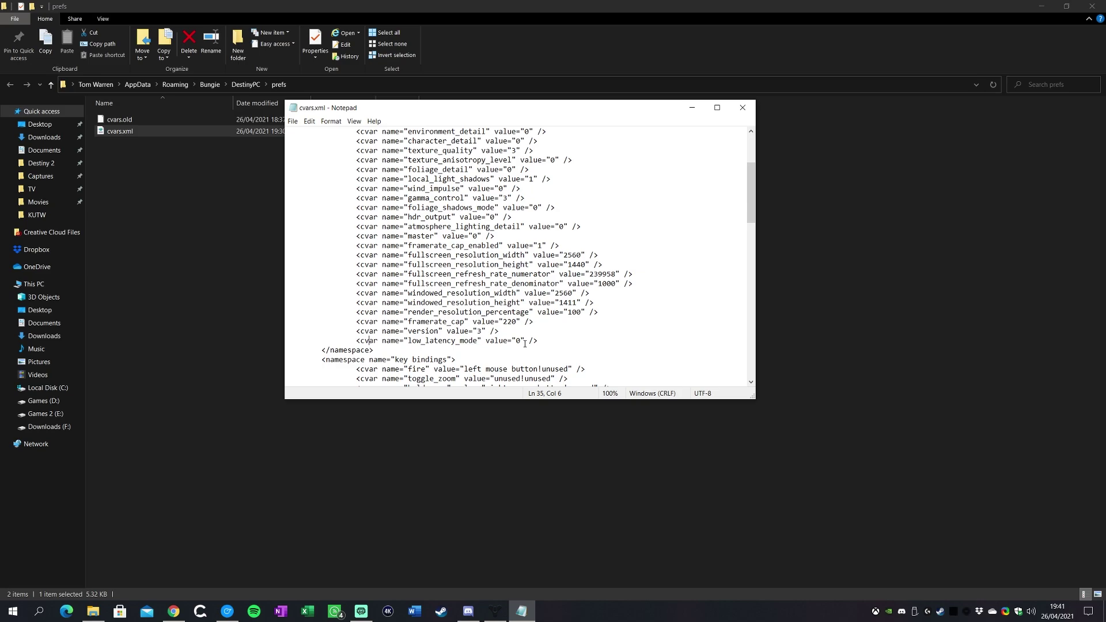
left_click_drag(522, 341, 517, 341)
type("1")
key("BackSpace")
type("0")
Save cvars.xml and close Notepad.
key("ctrl+s")
left_click(293, 121)
left_click(311, 164)
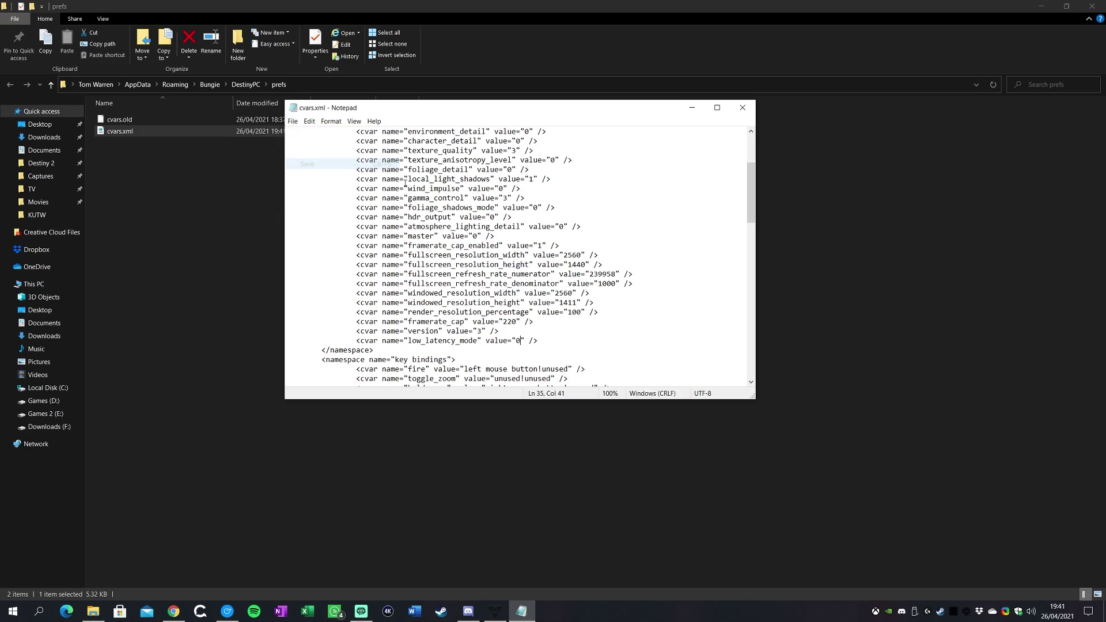
left_click(742, 108)
left_click(637, 188)
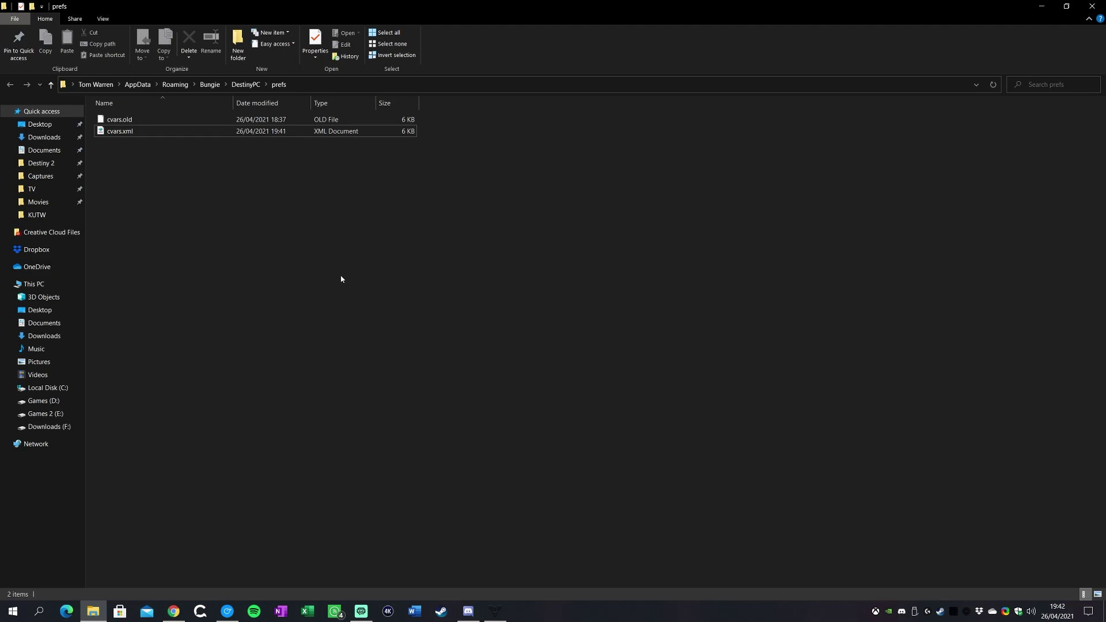
Open Destiny 2's properties in the Steam library and inspect its launch option text.
key("super+d")
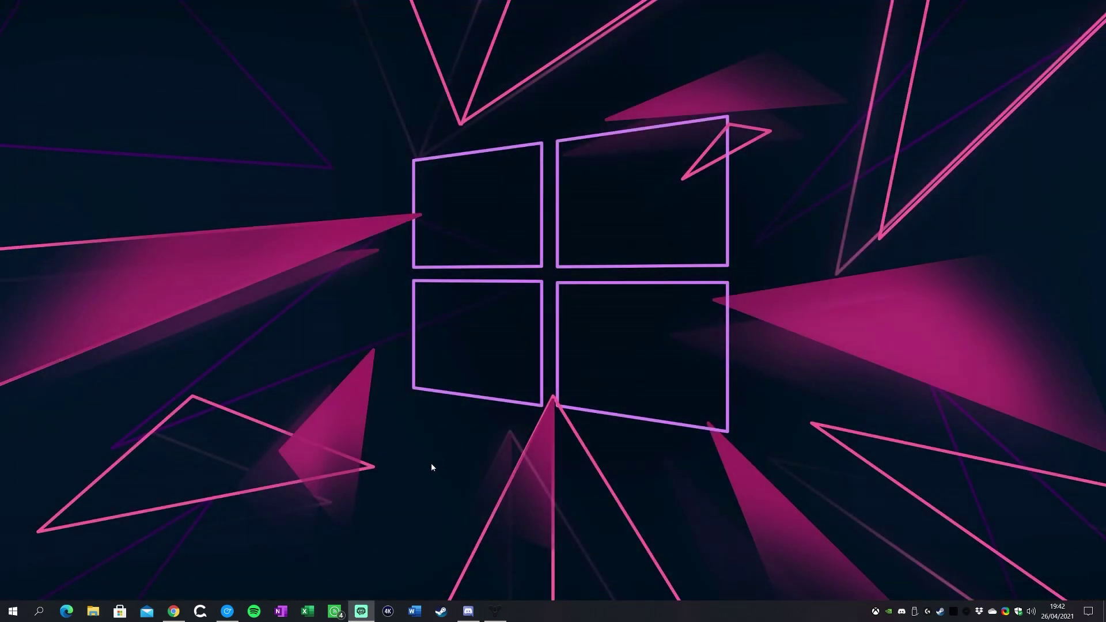
left_click(442, 610)
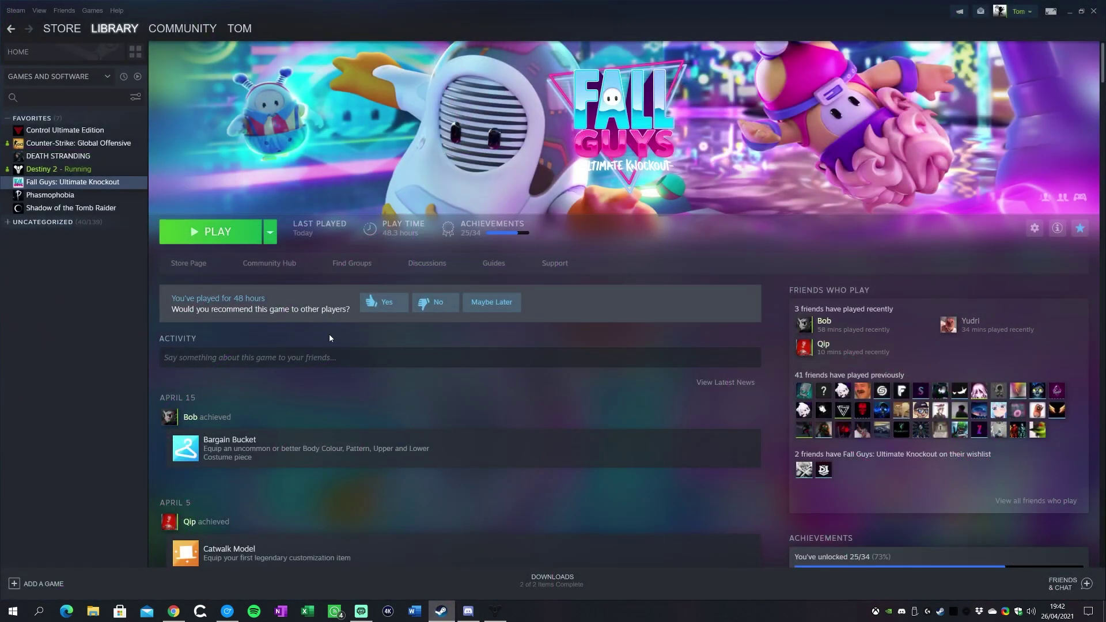
right_click(64, 171)
left_click(88, 235)
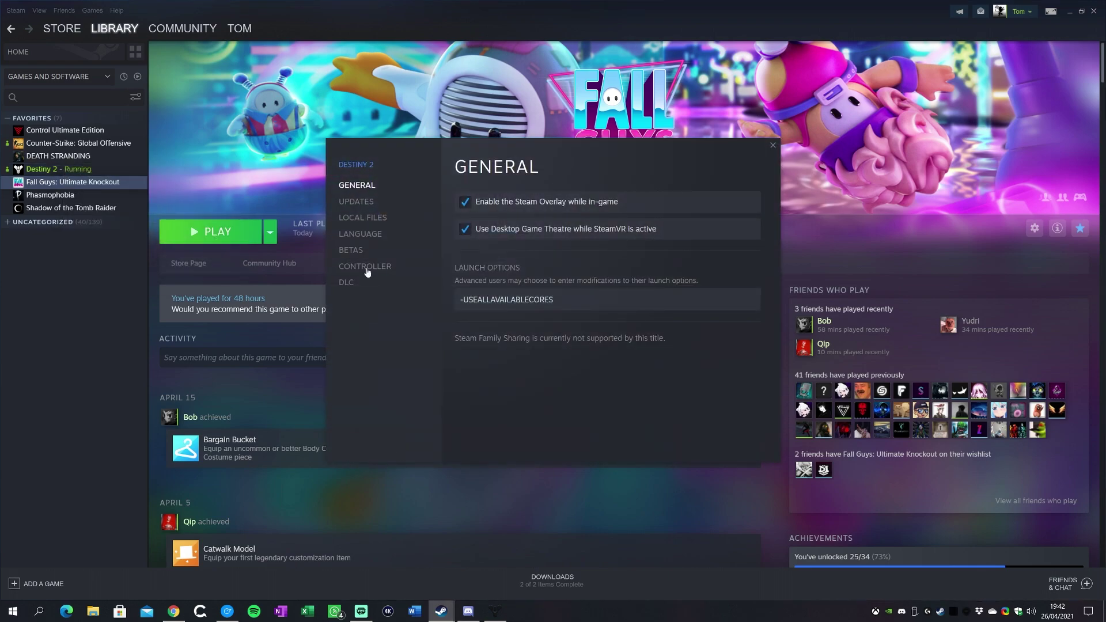
left_click(773, 145)
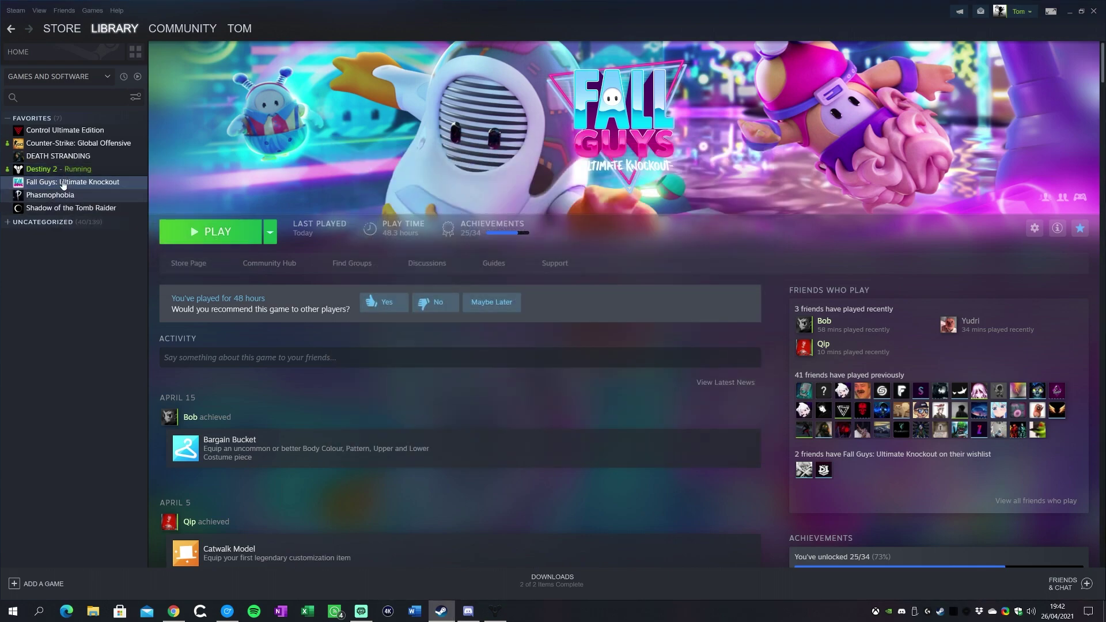
right_click(47, 172)
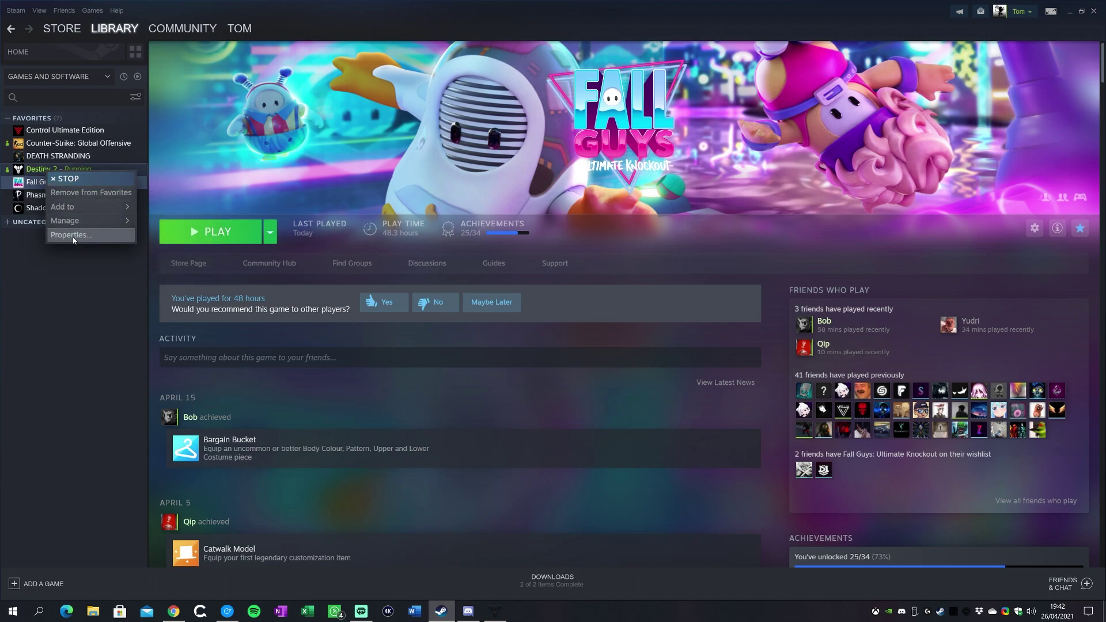
left_click(71, 235)
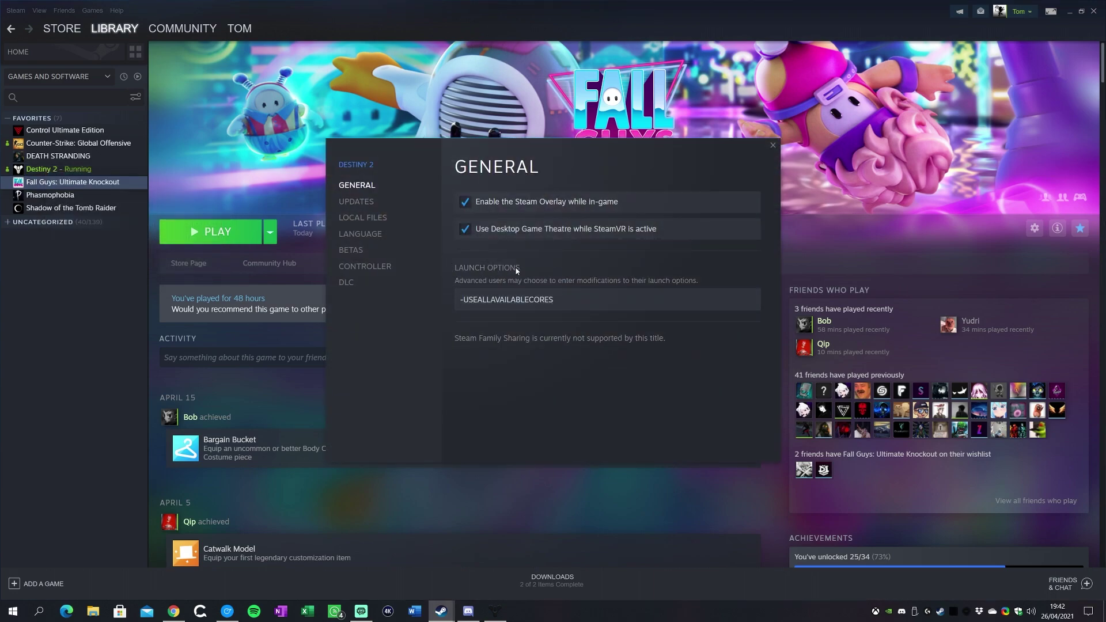
left_click_drag(546, 302, 448, 303)
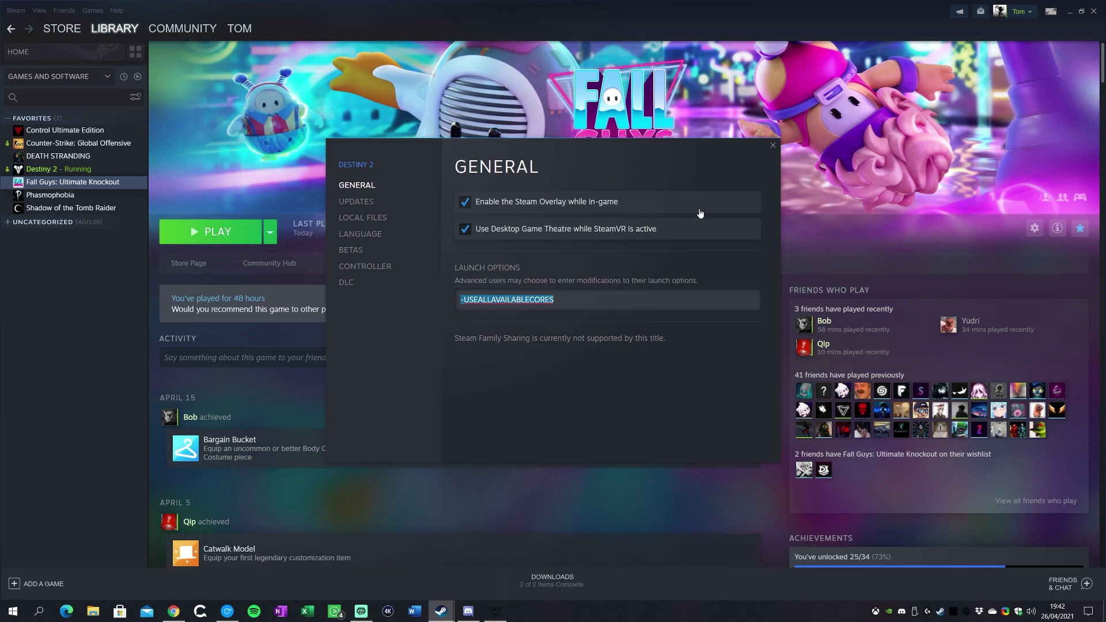
left_click(772, 146)
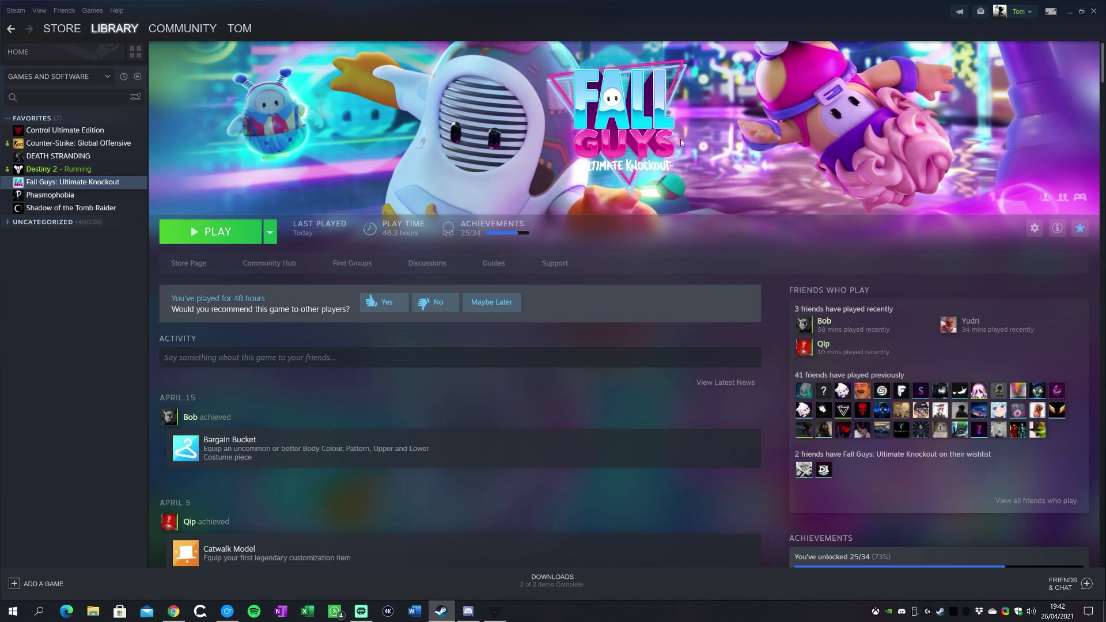
Confirm Launch Options reads -USEALLAVAILABLECORES, then close Steam.
right_click(66, 170)
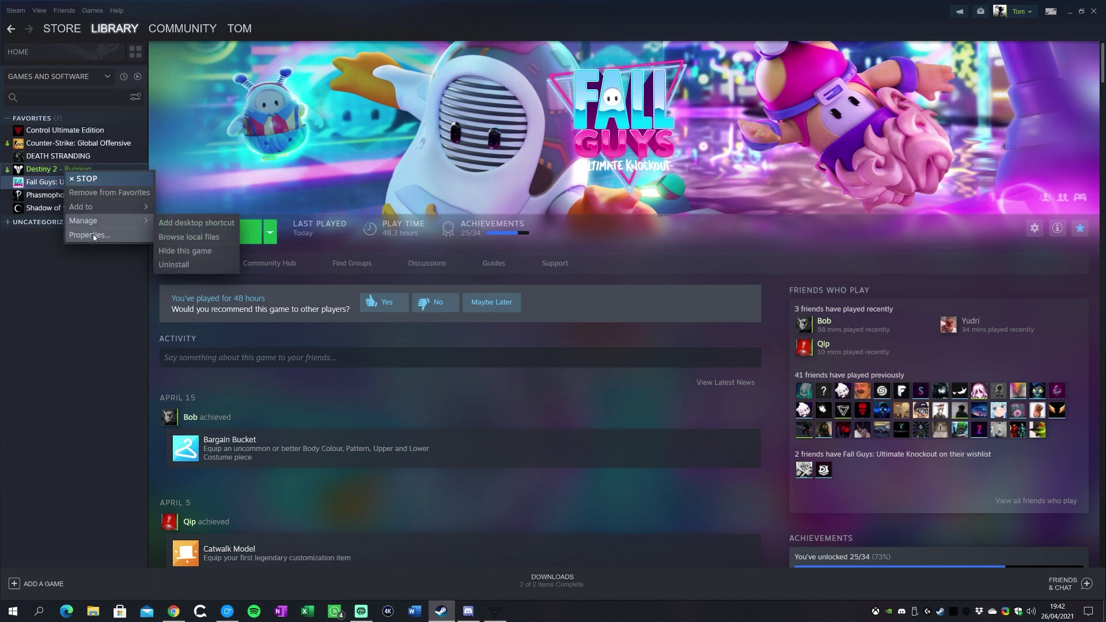
left_click(94, 236)
left_click_drag(557, 300, 437, 302)
left_click(582, 300)
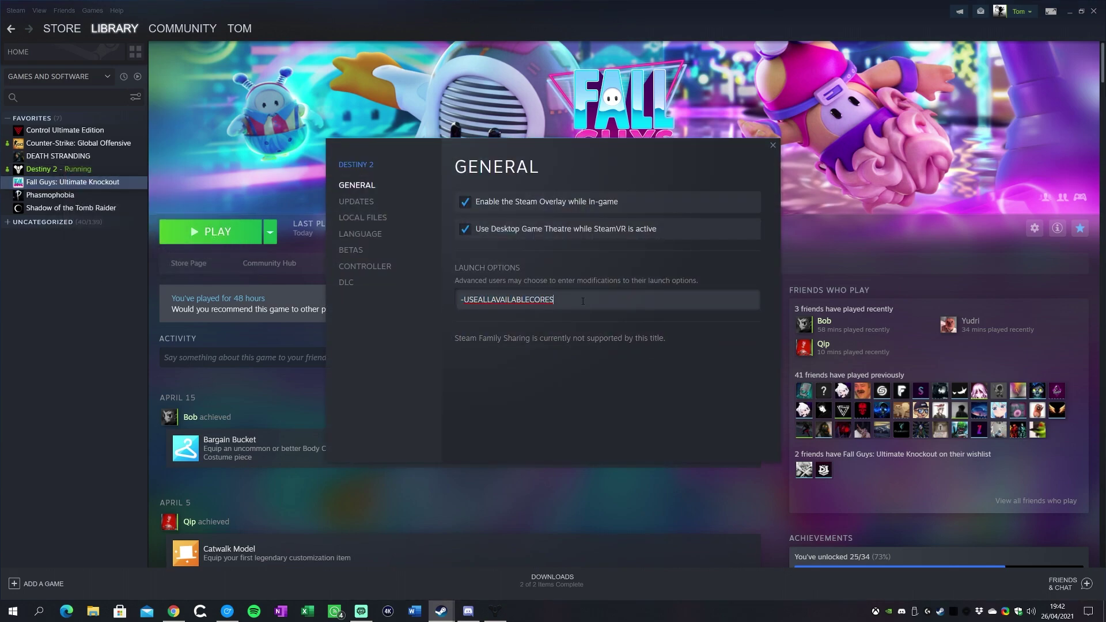
left_click(773, 145)
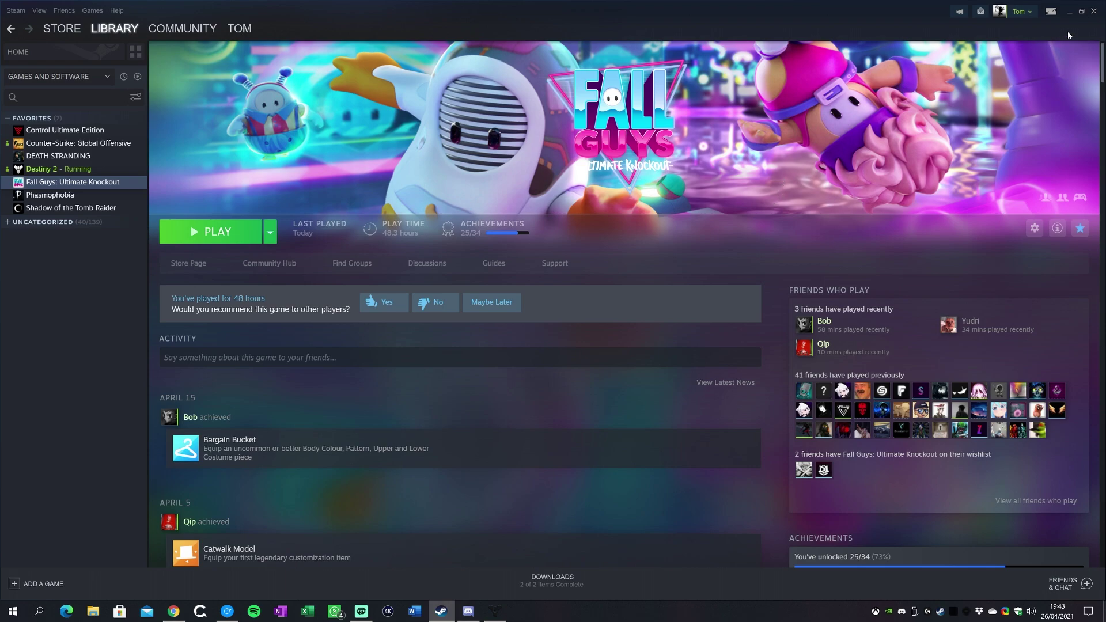
left_click(1094, 12)
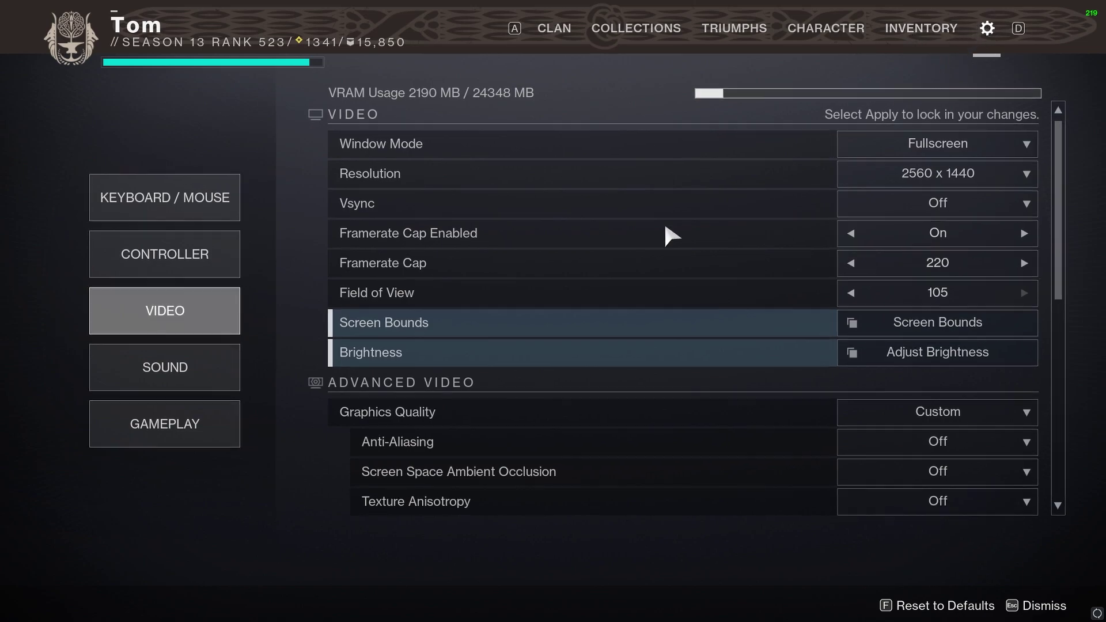
Keep Fullscreen at 2560 x 1440 and toggle the framerate cap off and back on at 220.
left_click(910, 151)
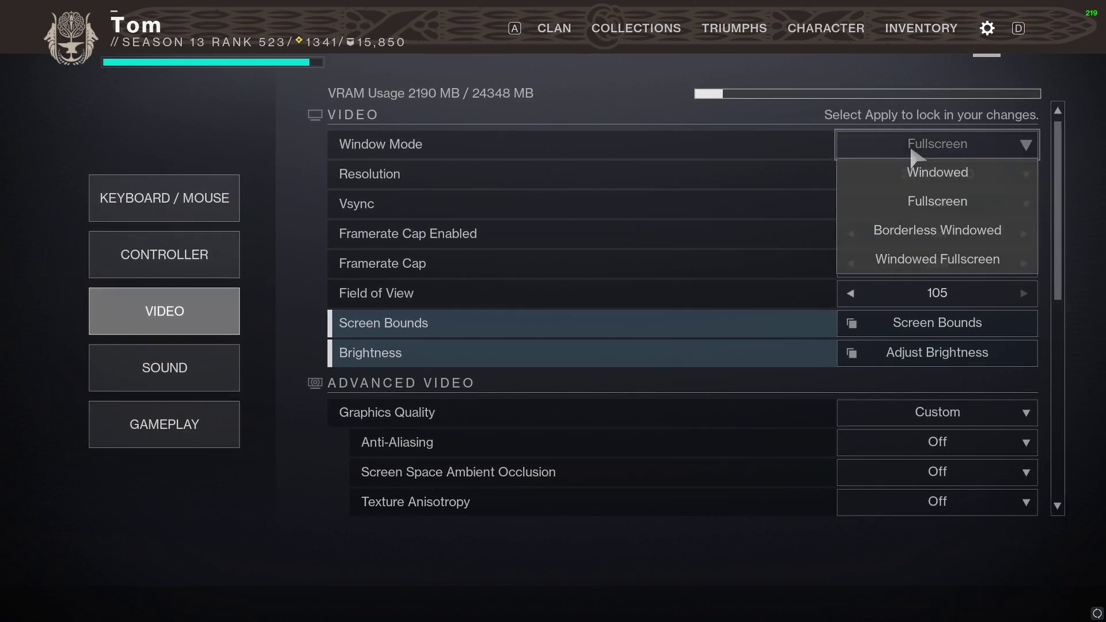
left_click(894, 144)
left_click(891, 147)
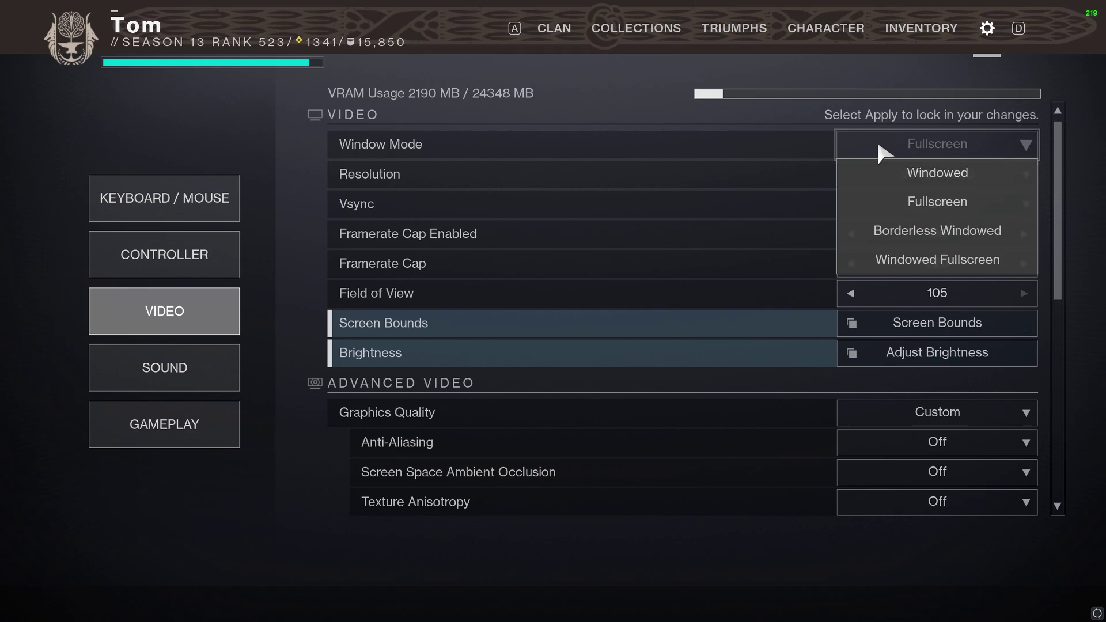
left_click(875, 144)
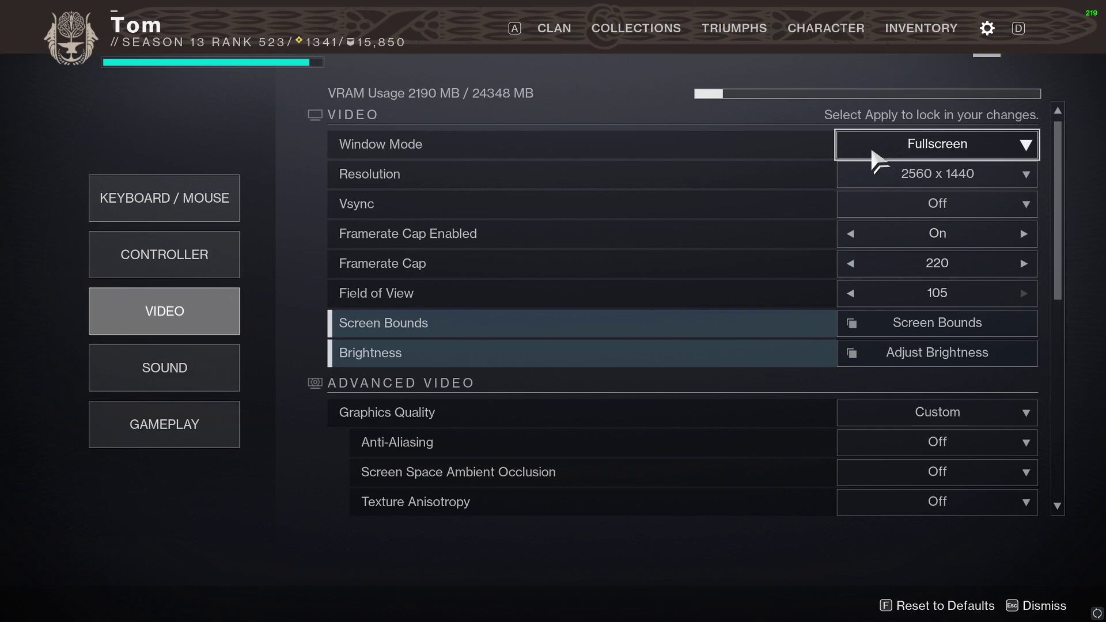
left_click(889, 168)
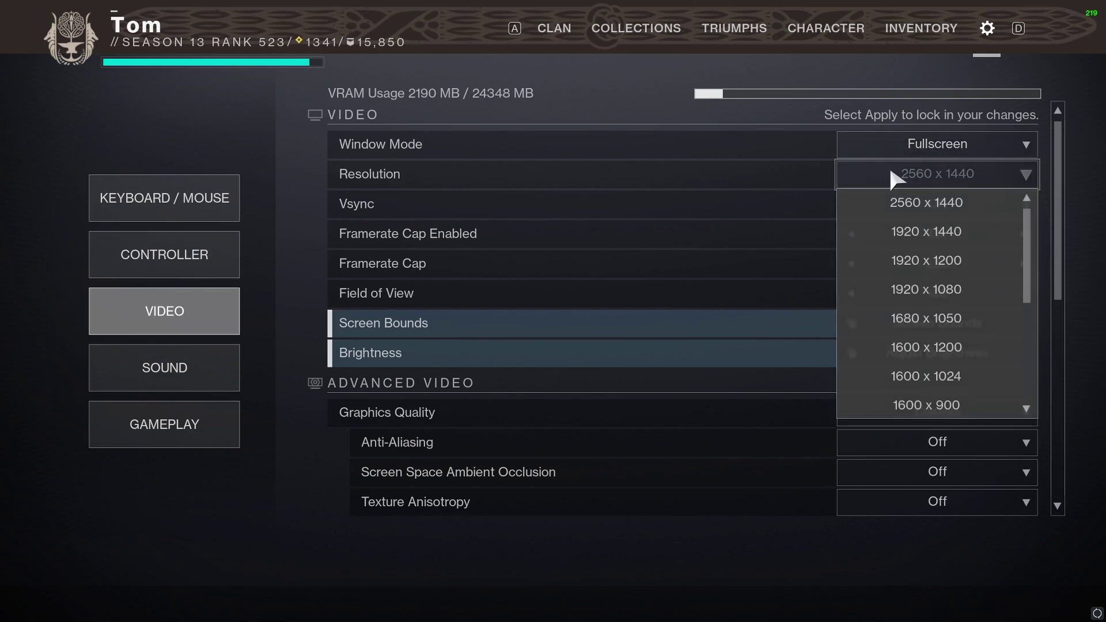
left_click(888, 168)
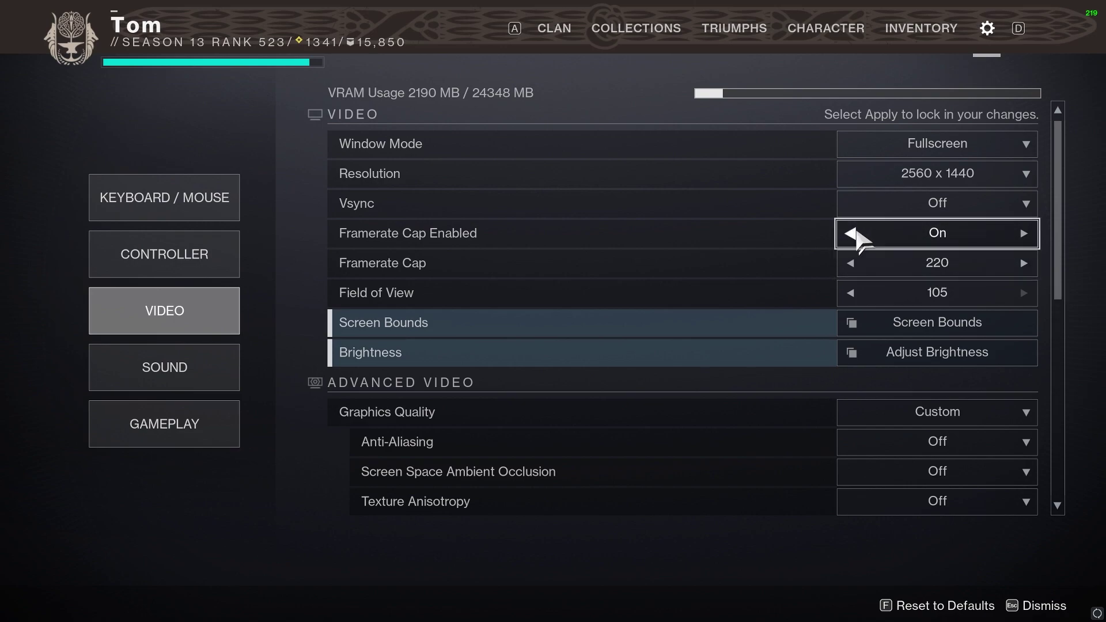
left_click(855, 234)
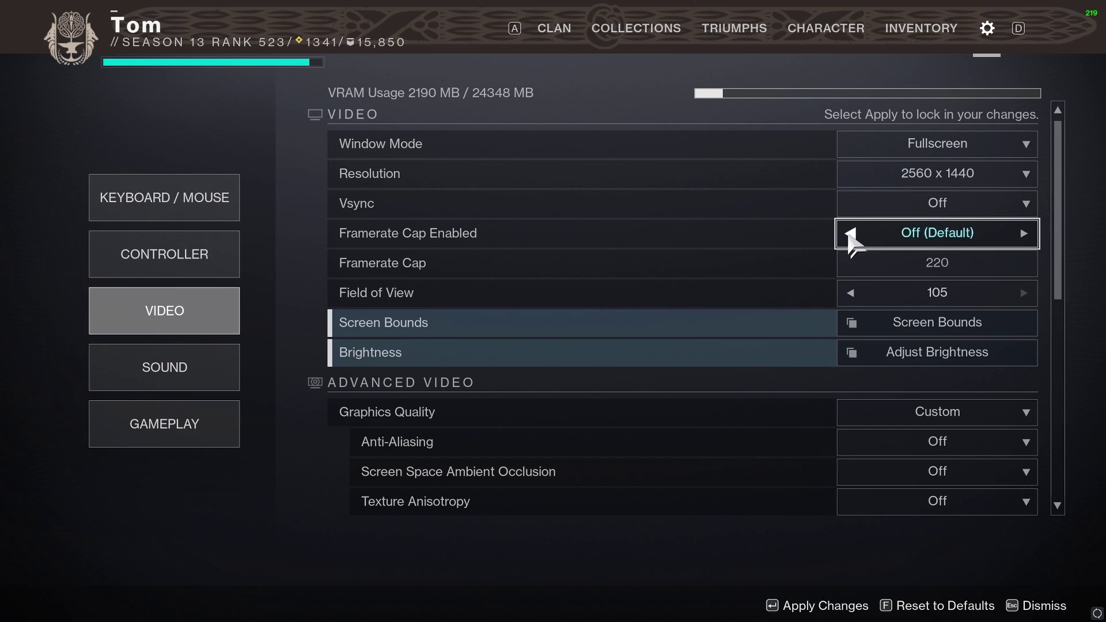
left_click(853, 233)
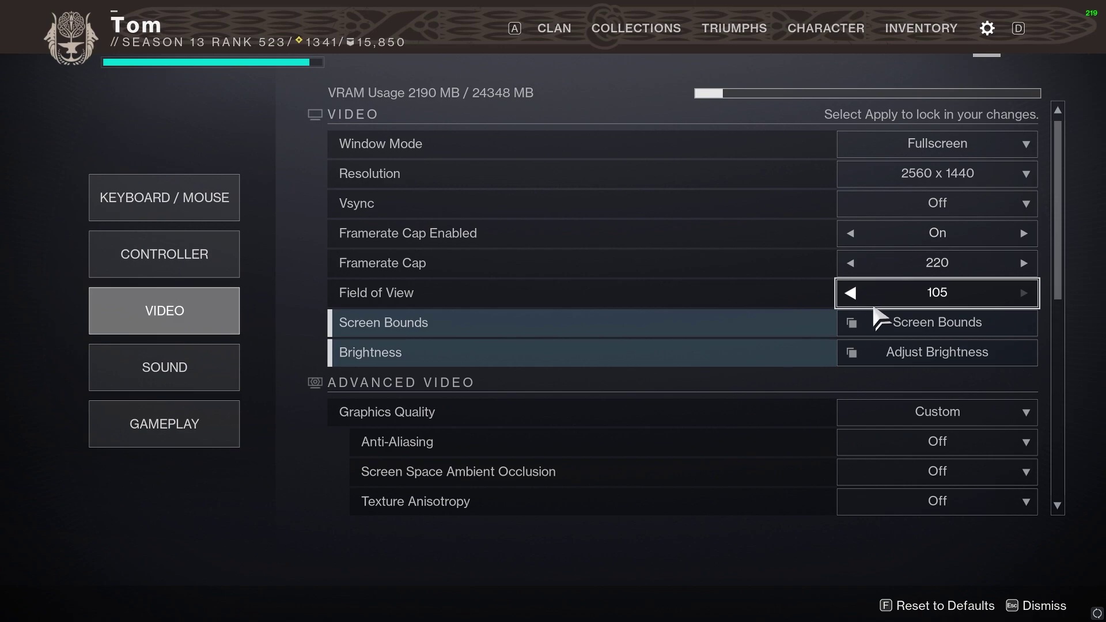
Keep Texture Quality at High and Shadow Quality at Low.
scroll(875, 309, "down", 3)
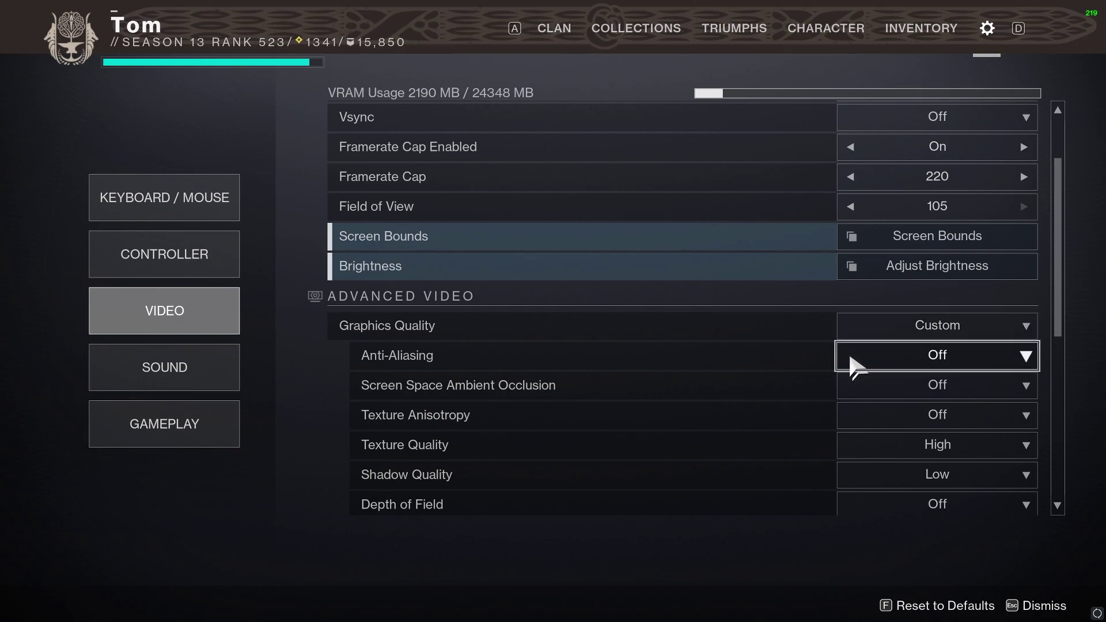
scroll(852, 354, "down", 1)
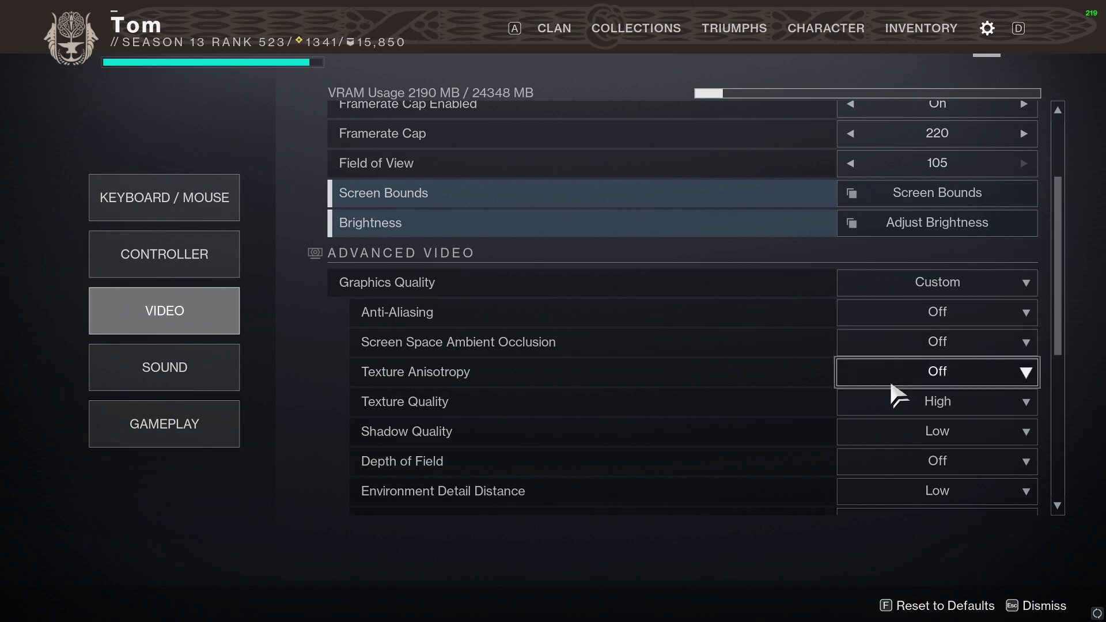
scroll(889, 387, "down", 1)
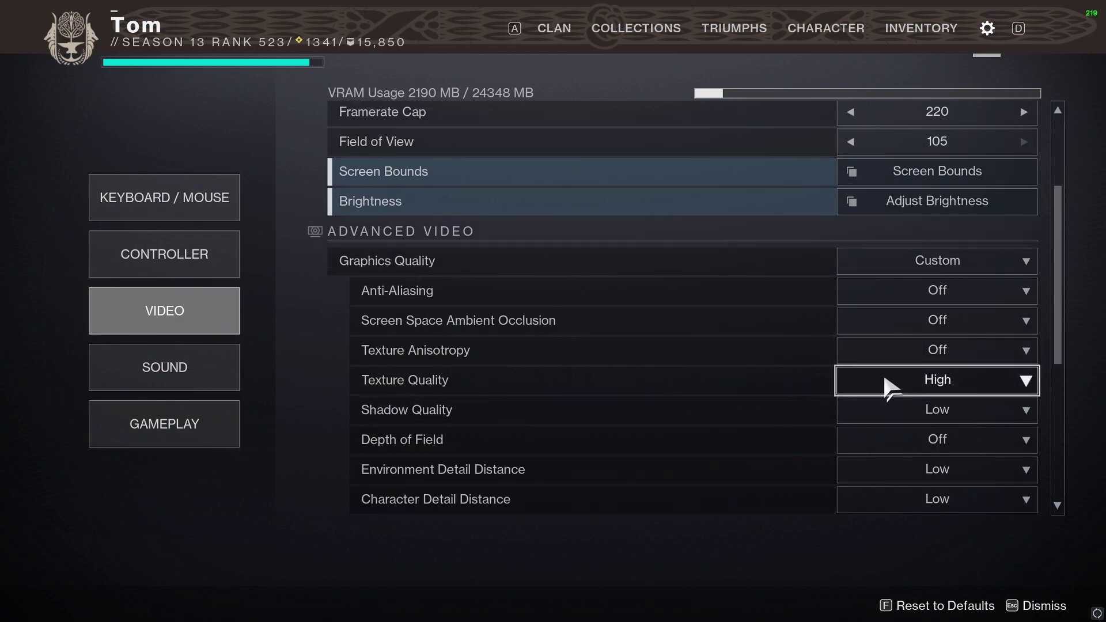
left_click(888, 382)
left_click(886, 382)
left_click(880, 383)
left_click(880, 383)
left_click(877, 380)
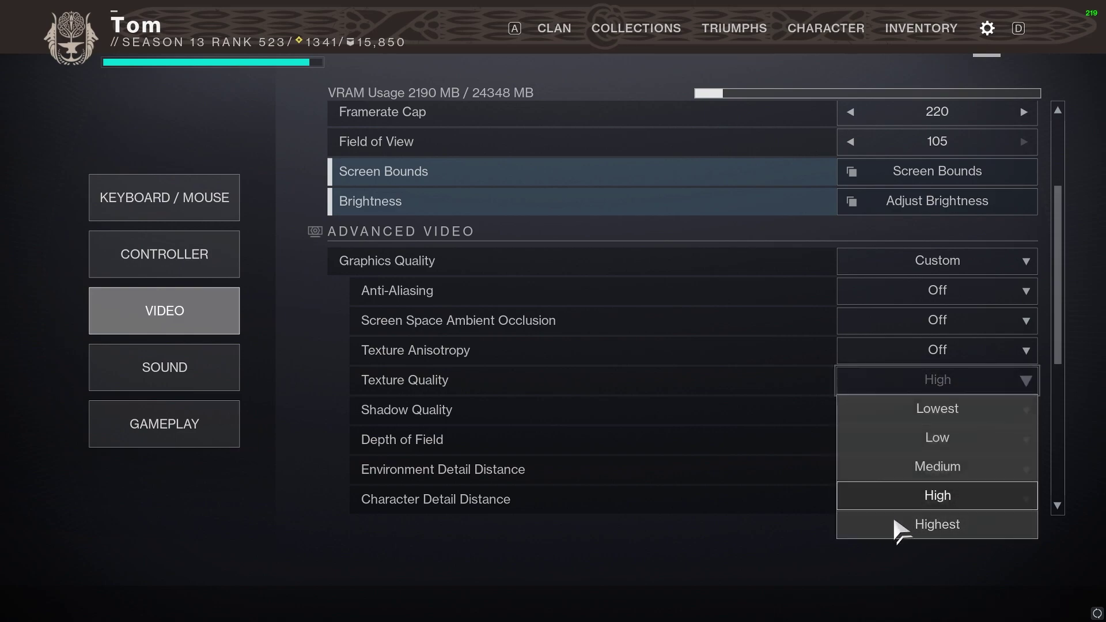
left_click(887, 379)
left_click(890, 382)
left_click(881, 384)
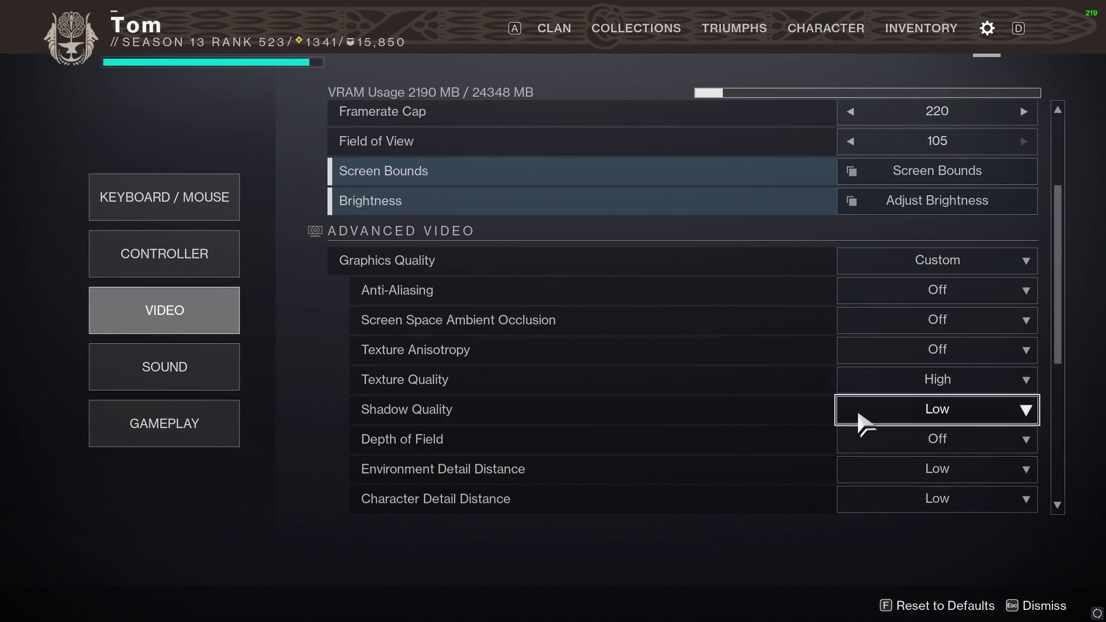
left_click(891, 412)
left_click(886, 414)
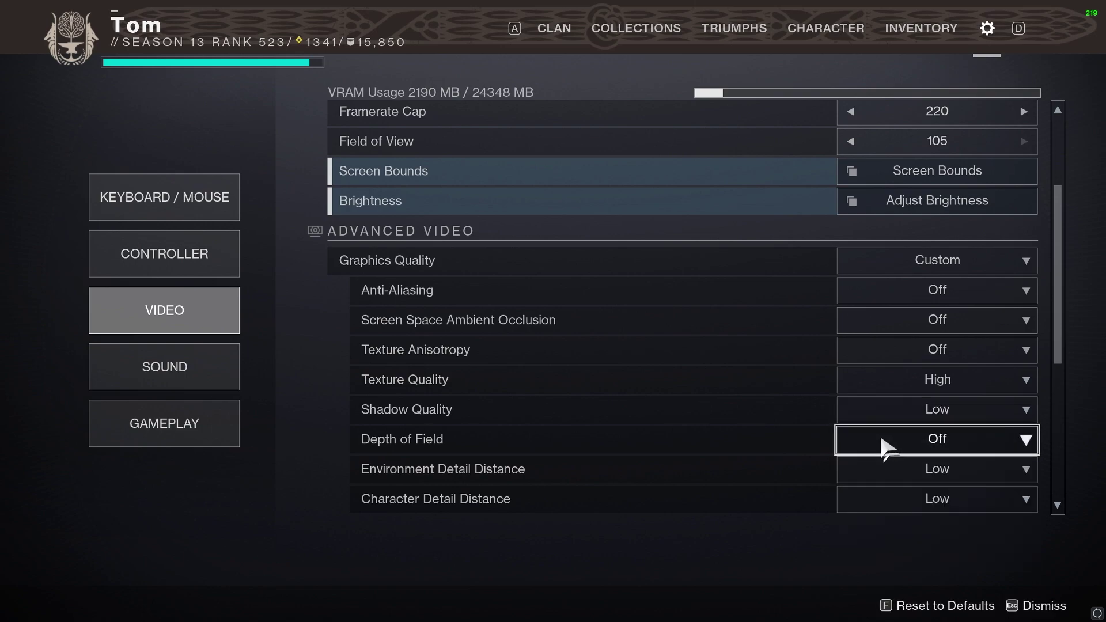
Keep Foliage Shadows Distance and Light Shafts at Medium, then scroll down to Additional Video.
scroll(875, 441, "down", 2)
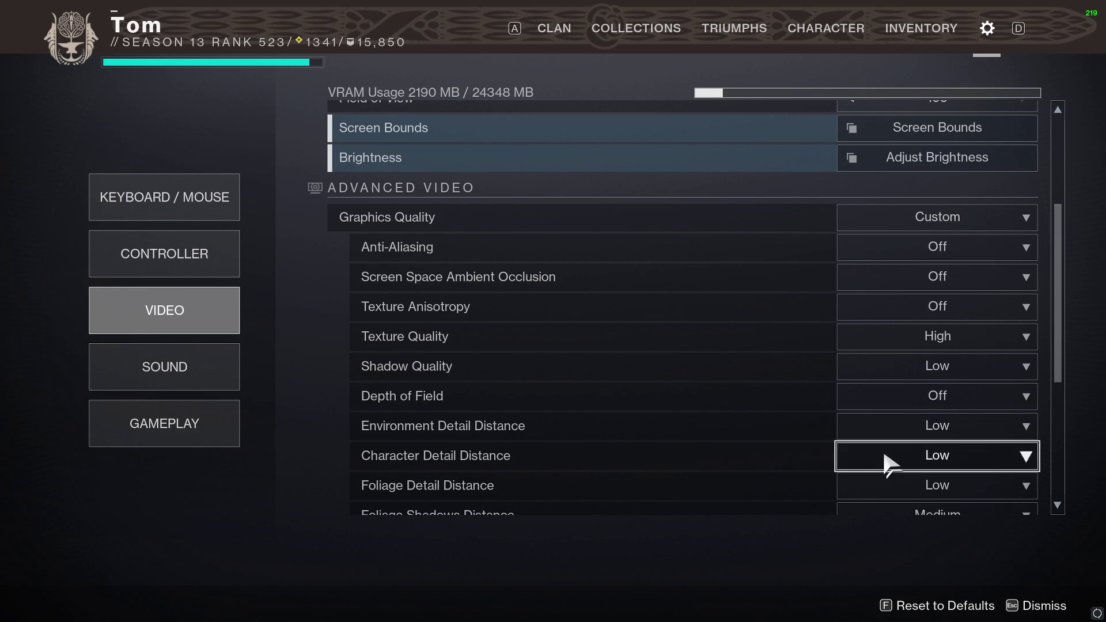
scroll(847, 461, "down", 1)
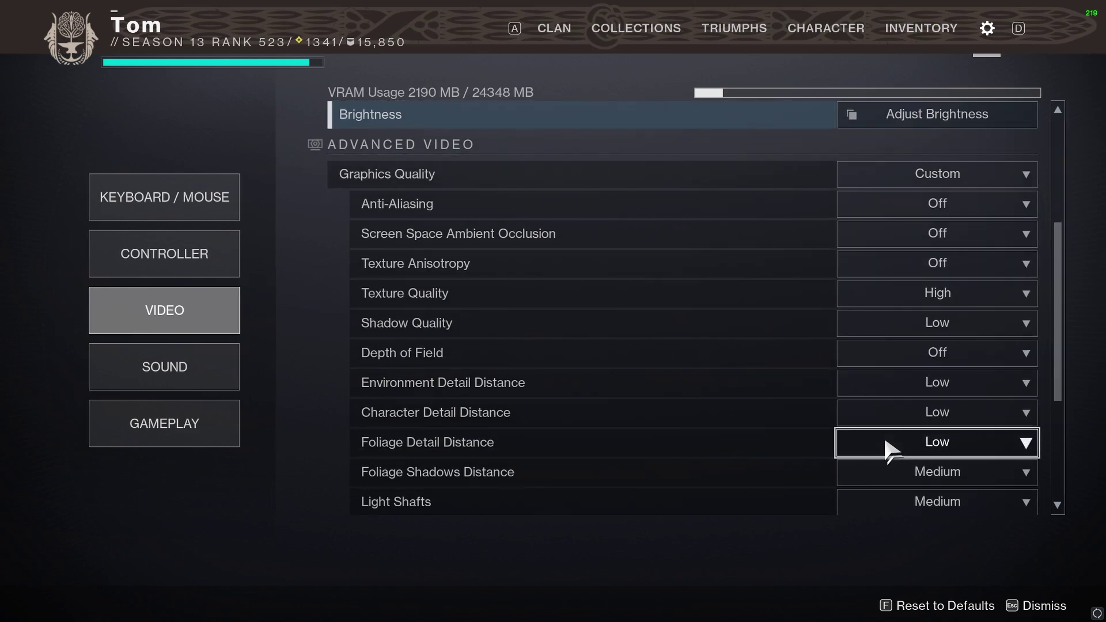
left_click(880, 472)
left_click(876, 465)
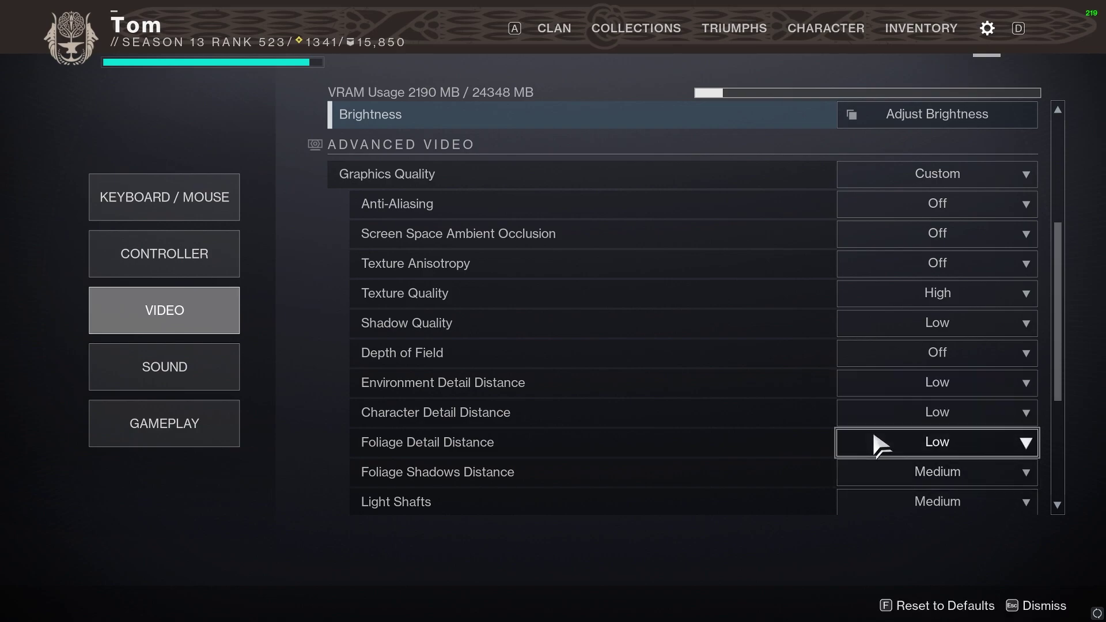
scroll(876, 445, "down", 1)
left_click(871, 454)
left_click(870, 458)
left_click(870, 427)
left_click(875, 432)
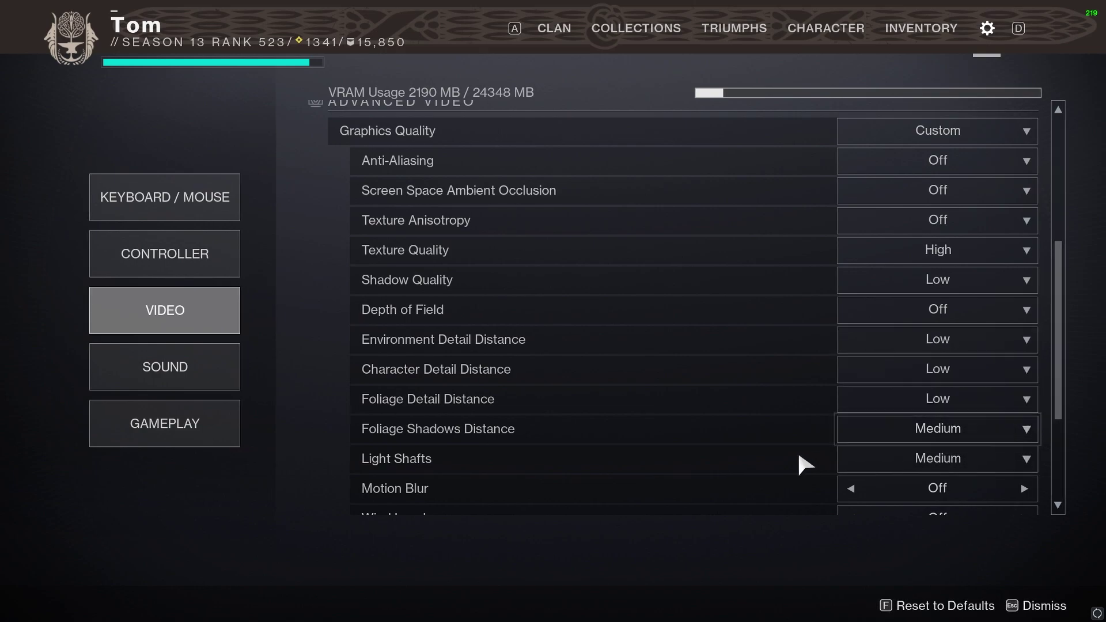
left_click(864, 462)
left_click(868, 461)
scroll(873, 456, "down", 1)
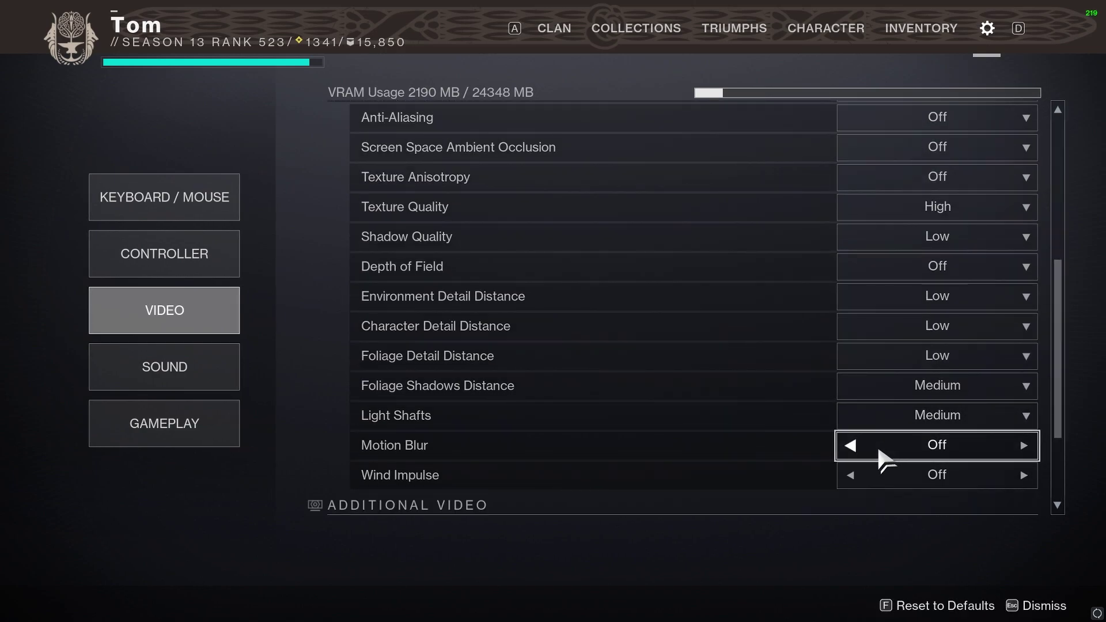
scroll(867, 441, "down", 1)
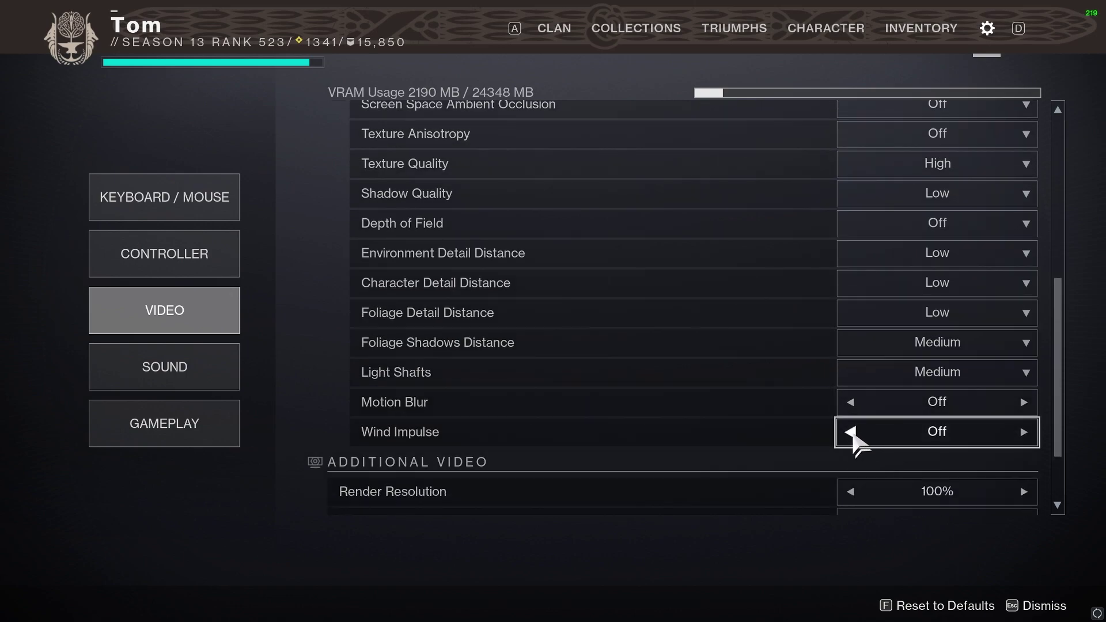
scroll(847, 443, "down", 2)
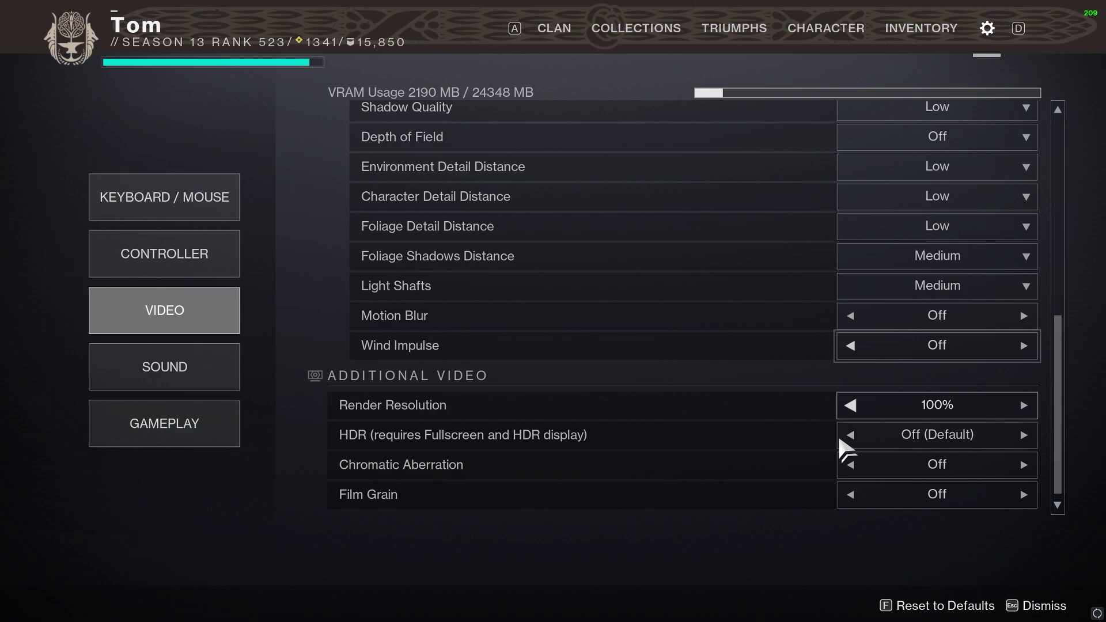
Step Render Resolution down from 100% to 90%.
left_click(851, 406)
left_click(851, 405)
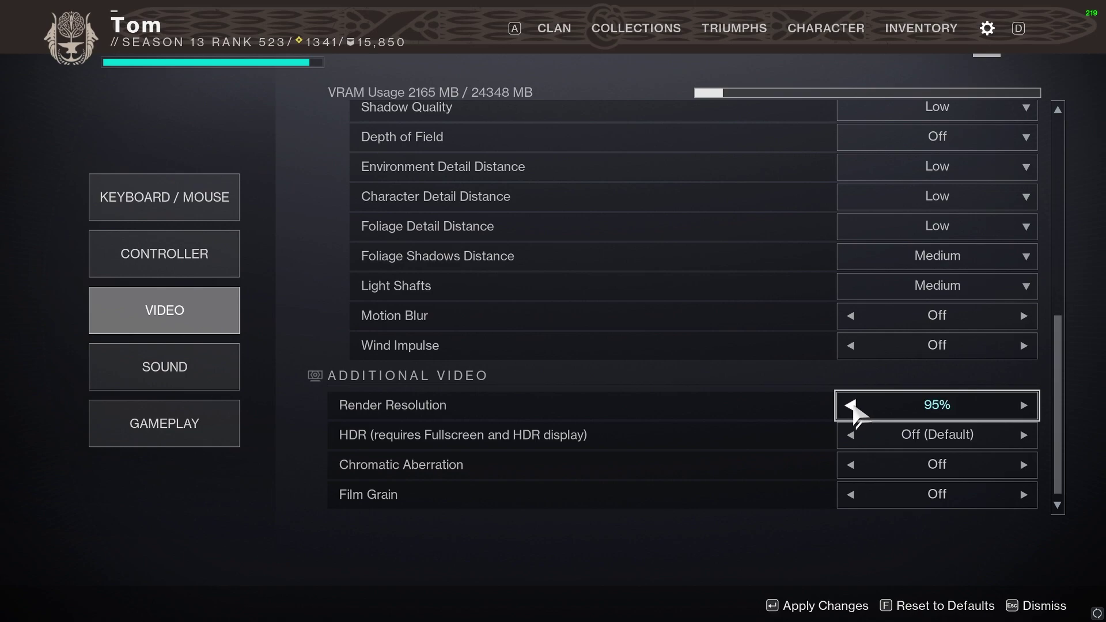
left_click(852, 406)
left_click(852, 406)
left_click(852, 406)
left_click(851, 406)
left_click(852, 405)
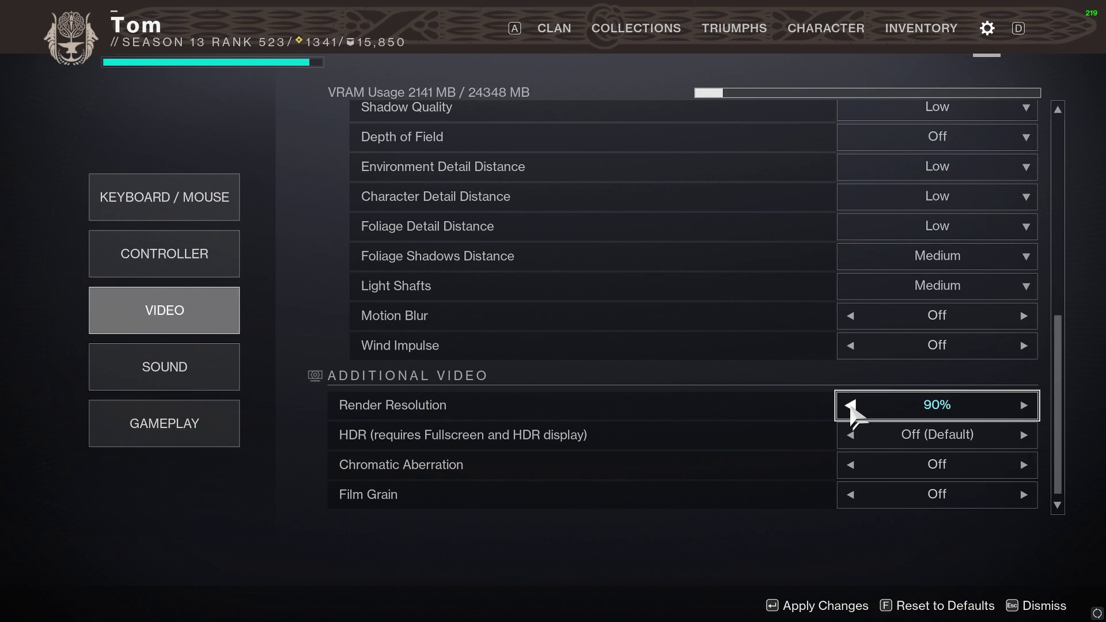
Raise Render Resolution back to 100% and scroll back up the Video settings.
left_click(1020, 405)
left_click(1021, 405)
left_click(1020, 405)
left_click(1021, 405)
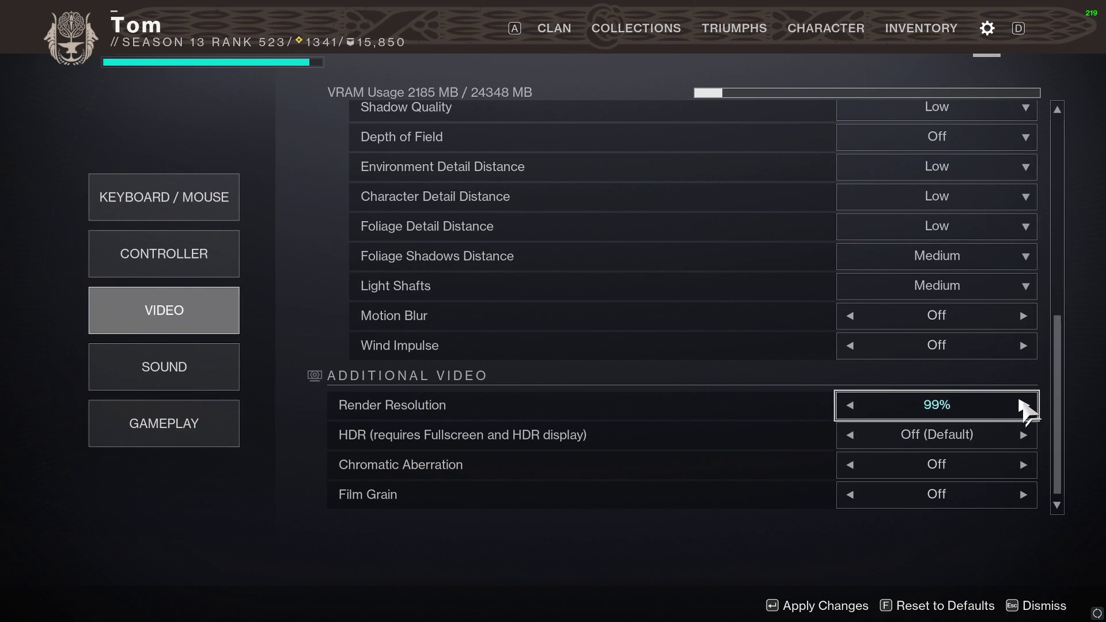
left_click(1021, 405)
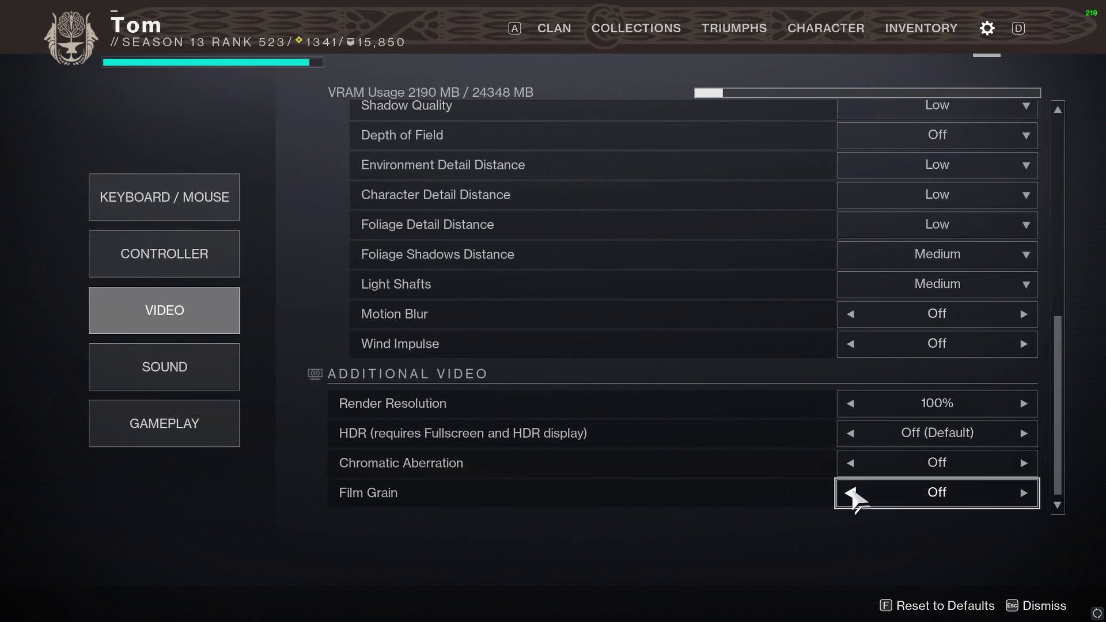
scroll(746, 443, "up", 3)
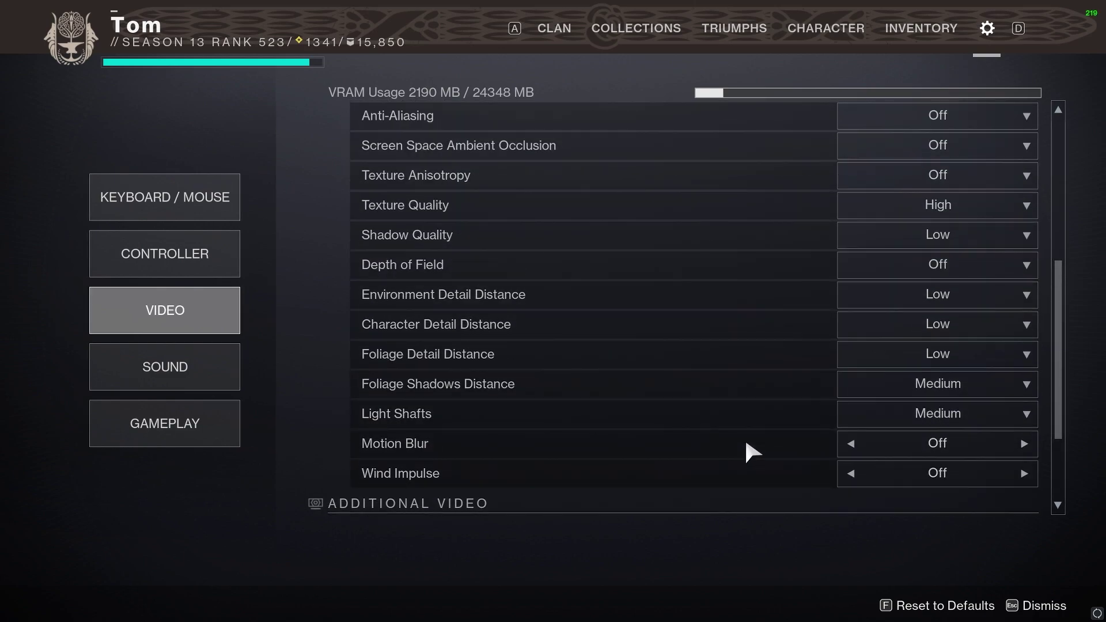
scroll(746, 443, "down", 3)
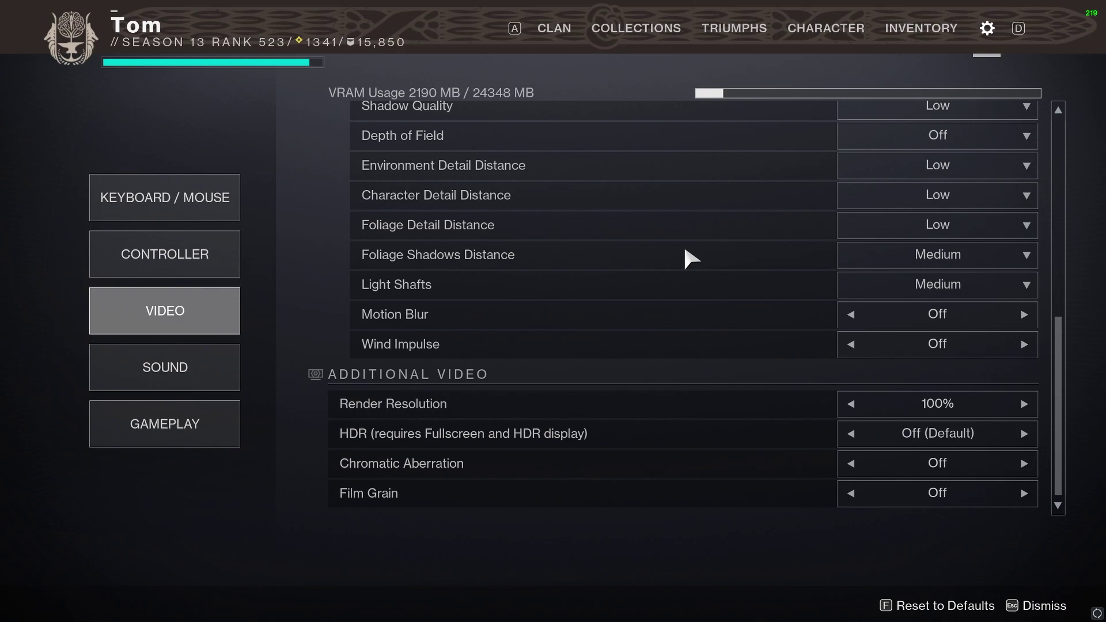
scroll(836, 265, "up", 3)
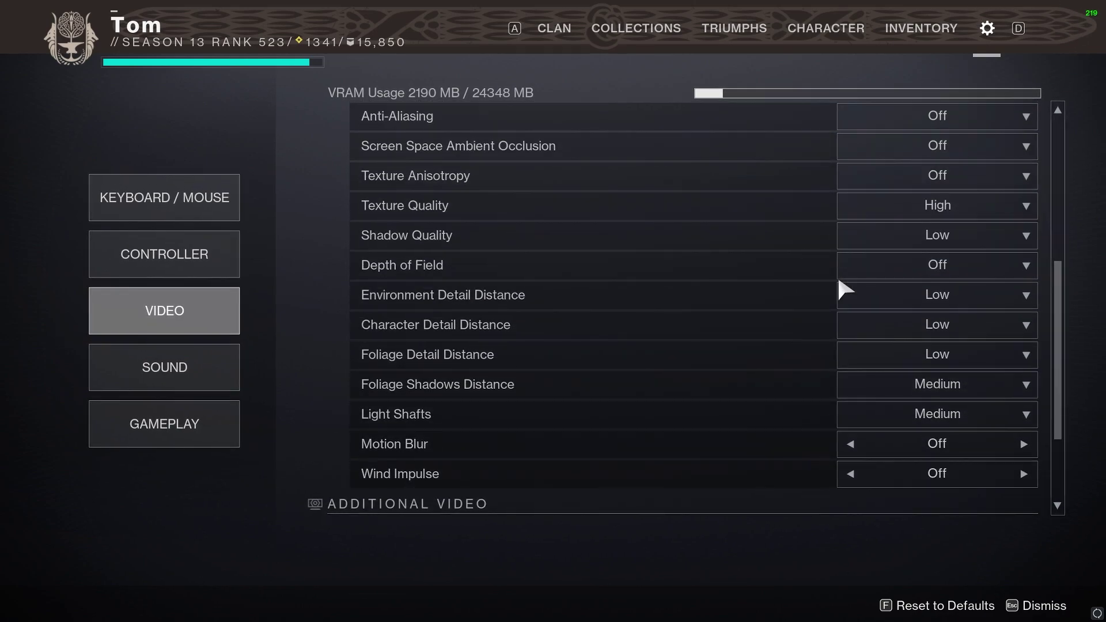
scroll(859, 291, "up", 8)
Turn the framerate cap off, apply the video settings and leave the menu.
left_click(849, 232)
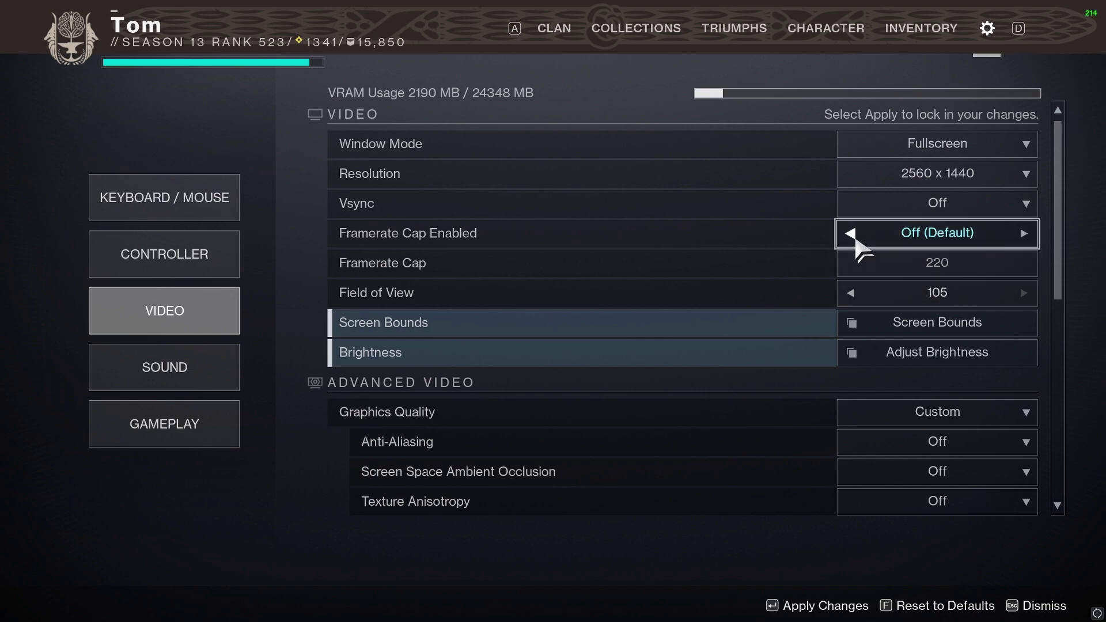
key("Return")
key("Escape")
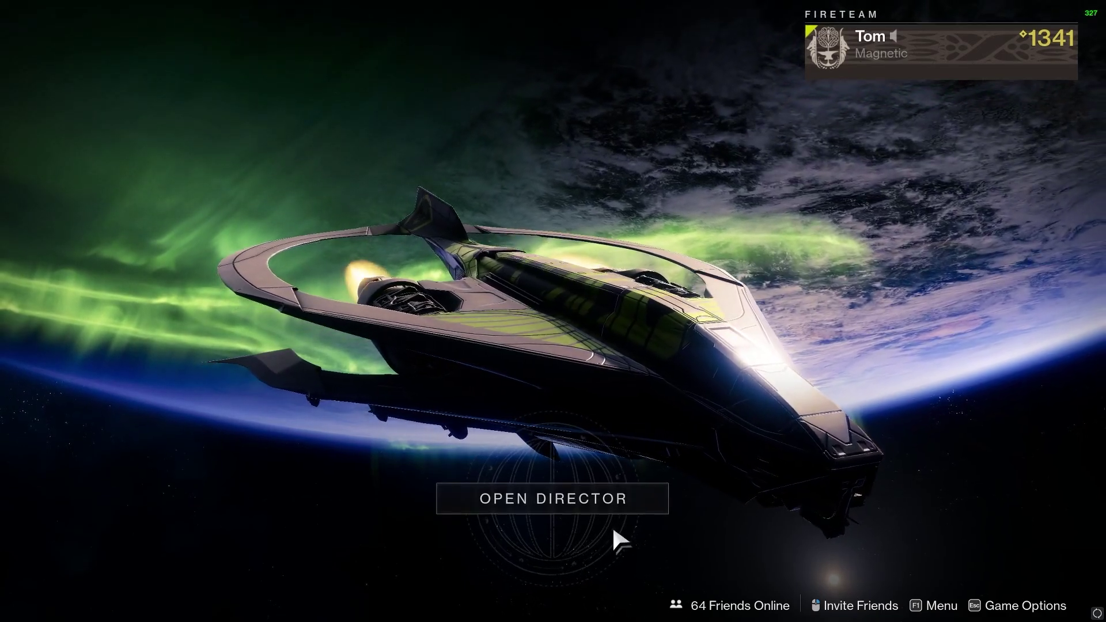
Set up a Crucible private match with Clash on the Javelin-4 map.
key("m")
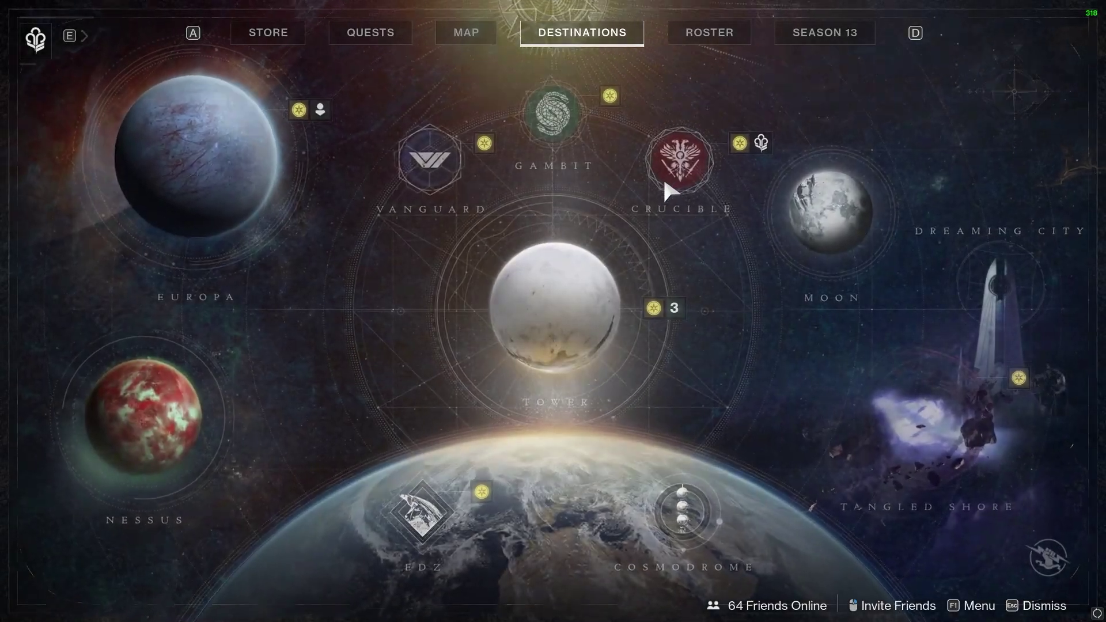
left_click(664, 184)
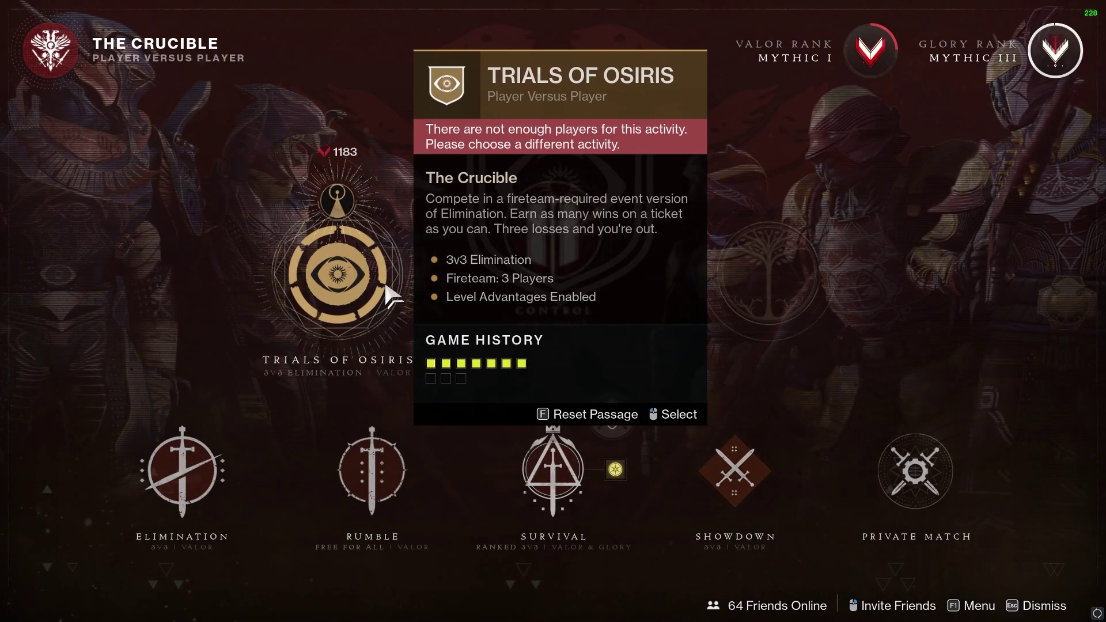
left_click(870, 457)
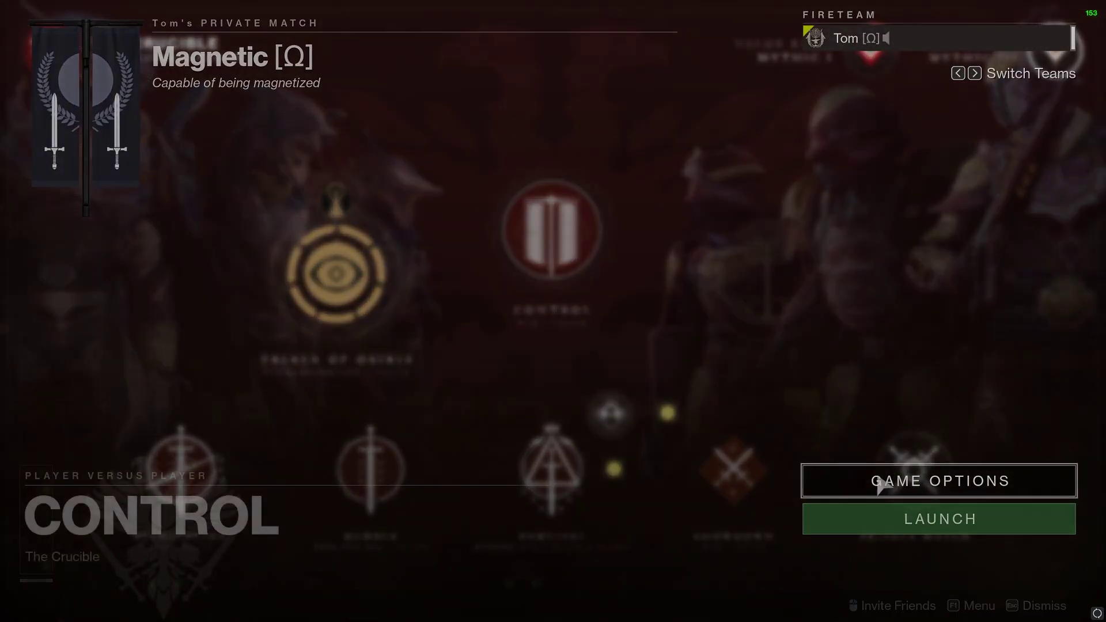
left_click(882, 486)
left_click(507, 143)
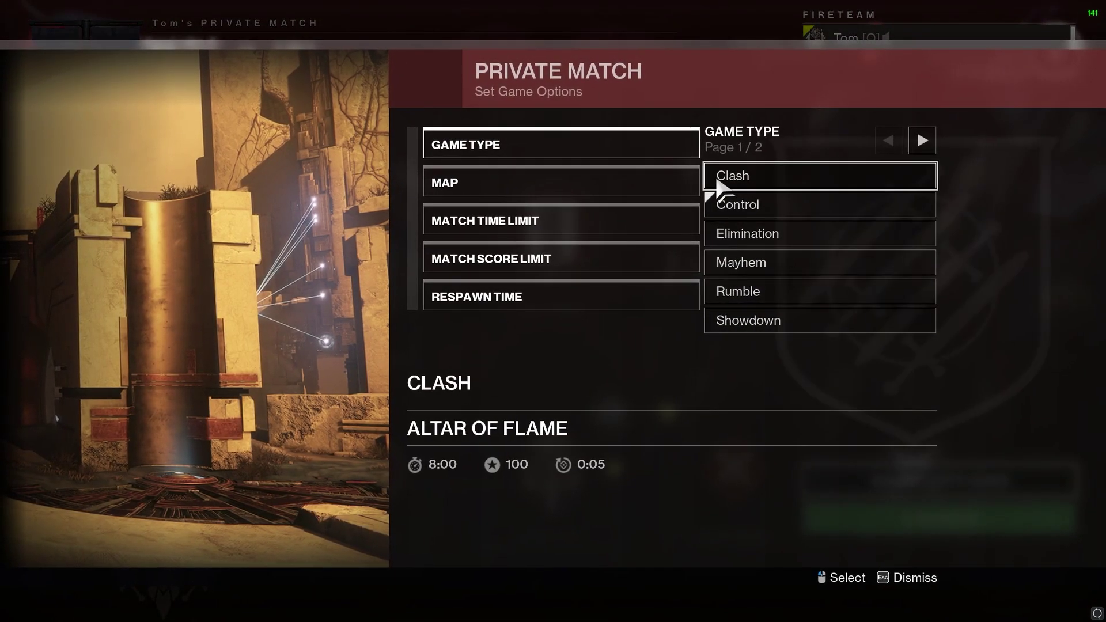
left_click(620, 180)
left_click(922, 142)
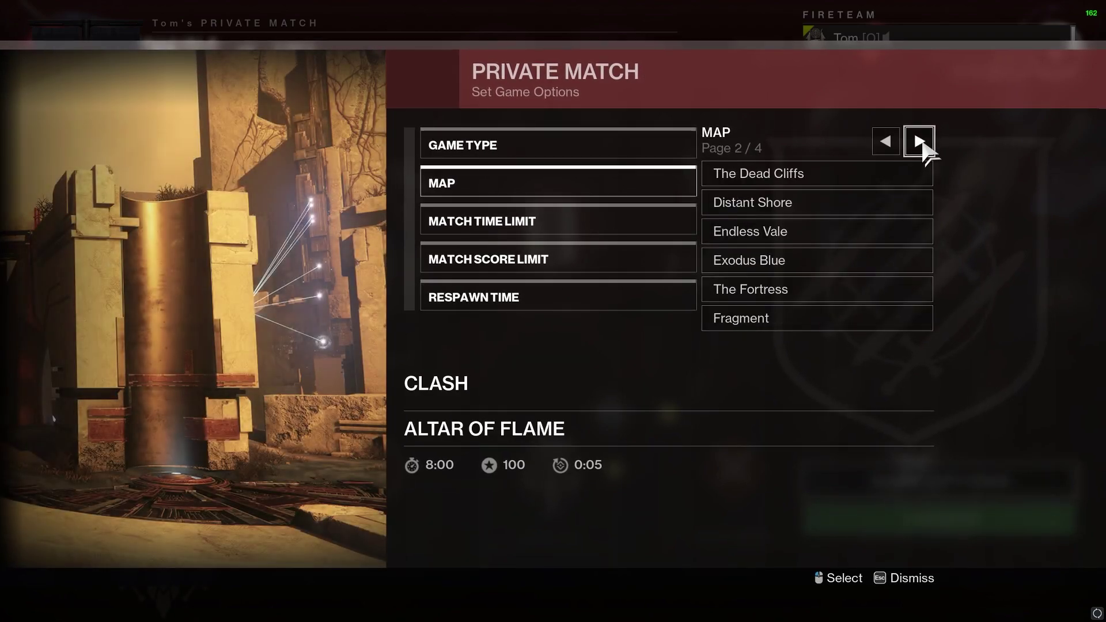
left_click(921, 141)
left_click(827, 173)
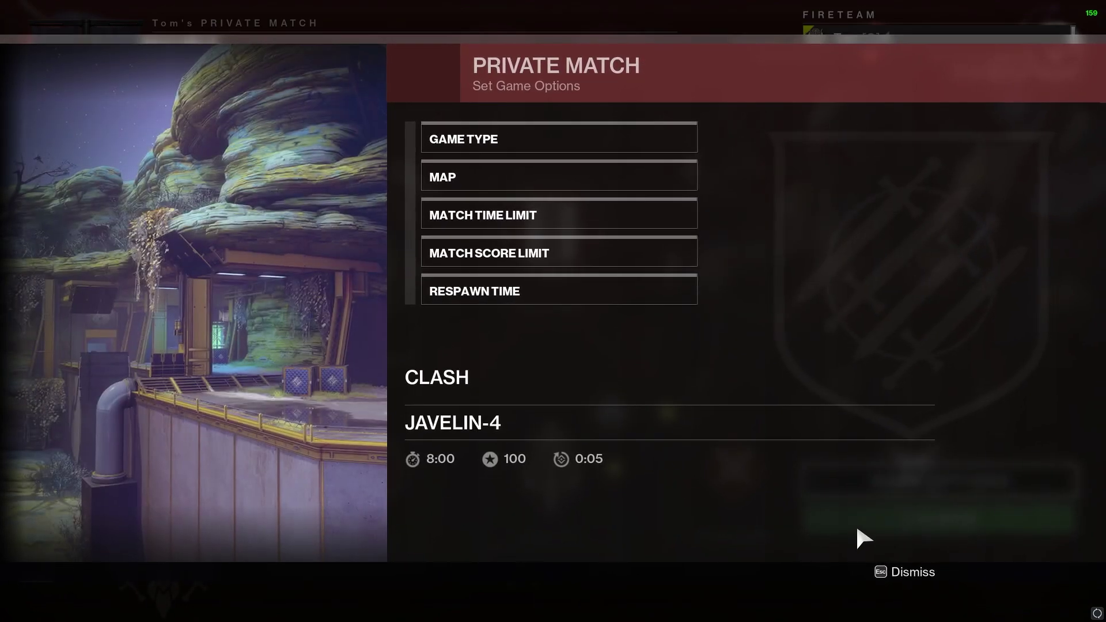
Launch the Clash match and walk from the corridor through Generators to the outdoor area.
left_click(858, 527)
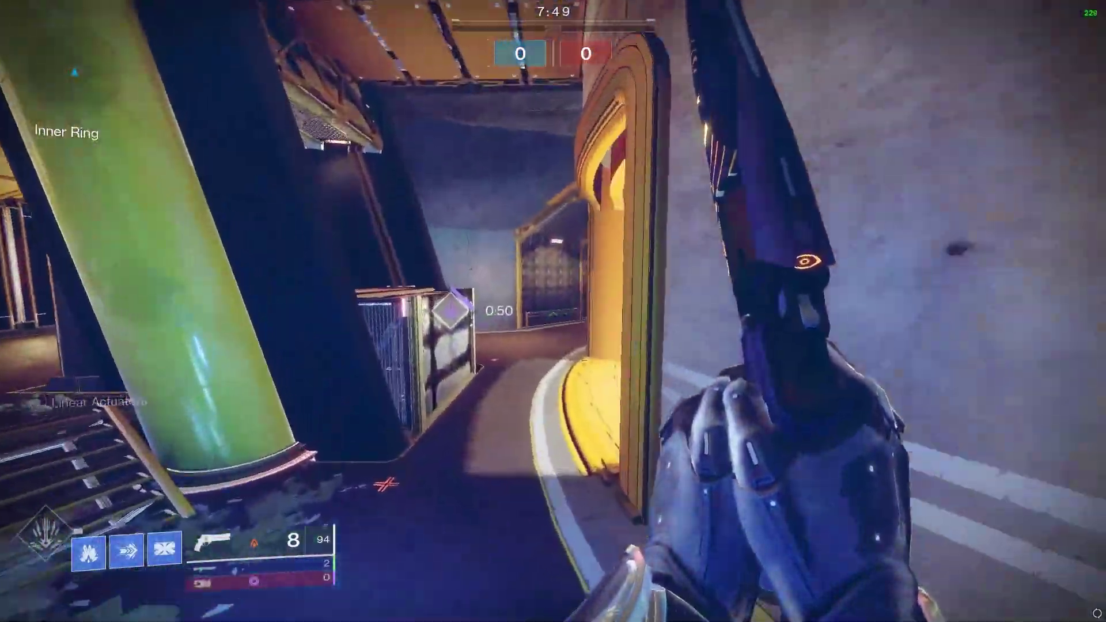
key("w")
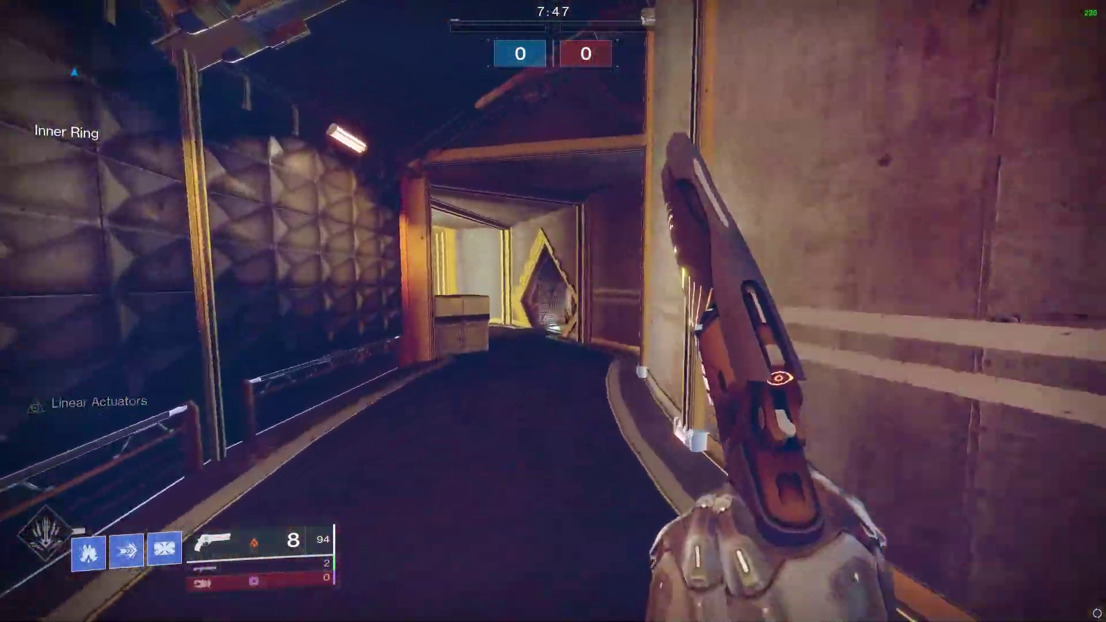
key("w")
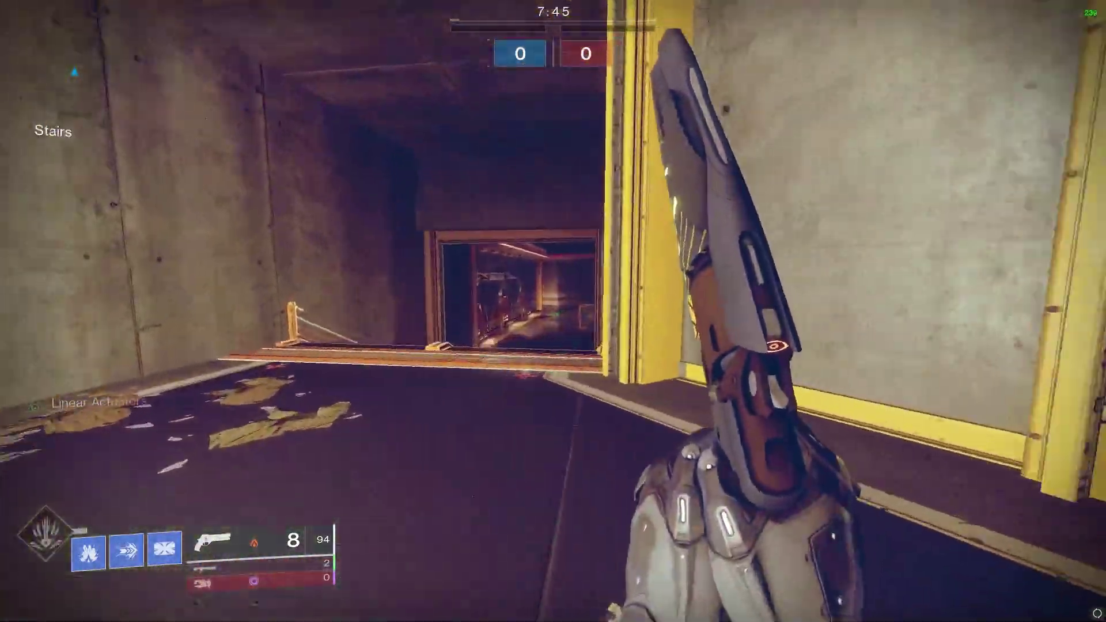
key("w")
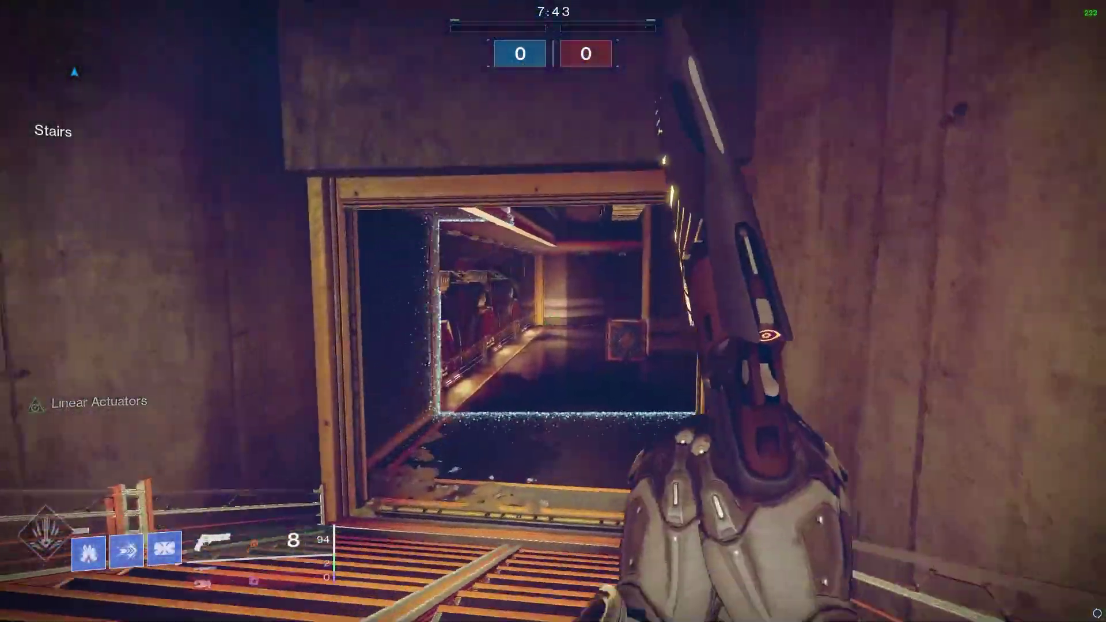
key("w")
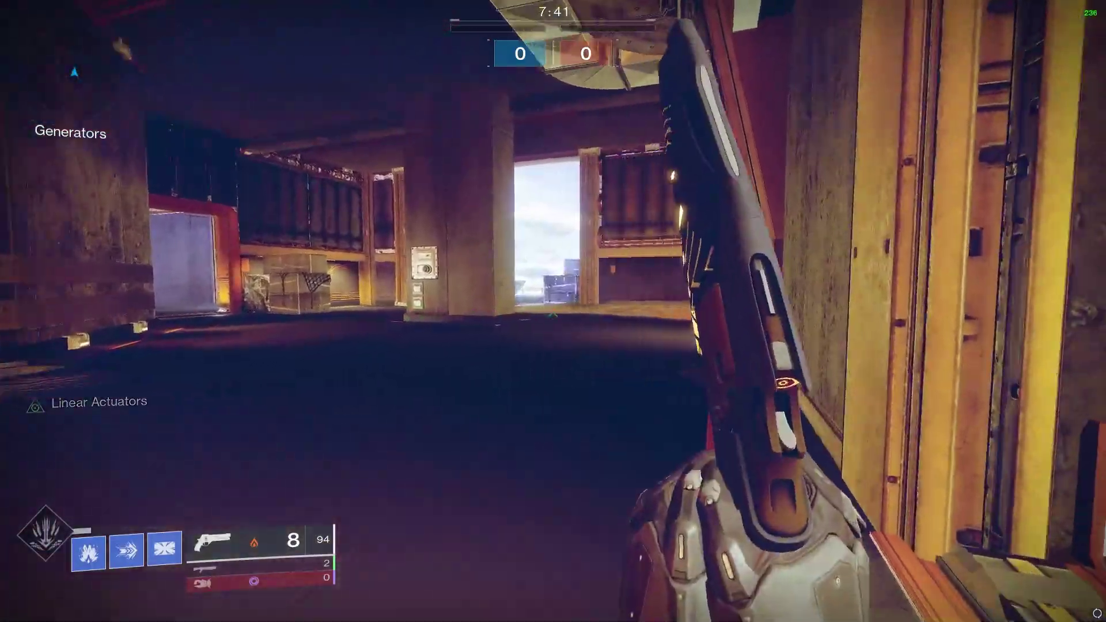
key("w")
key("w")
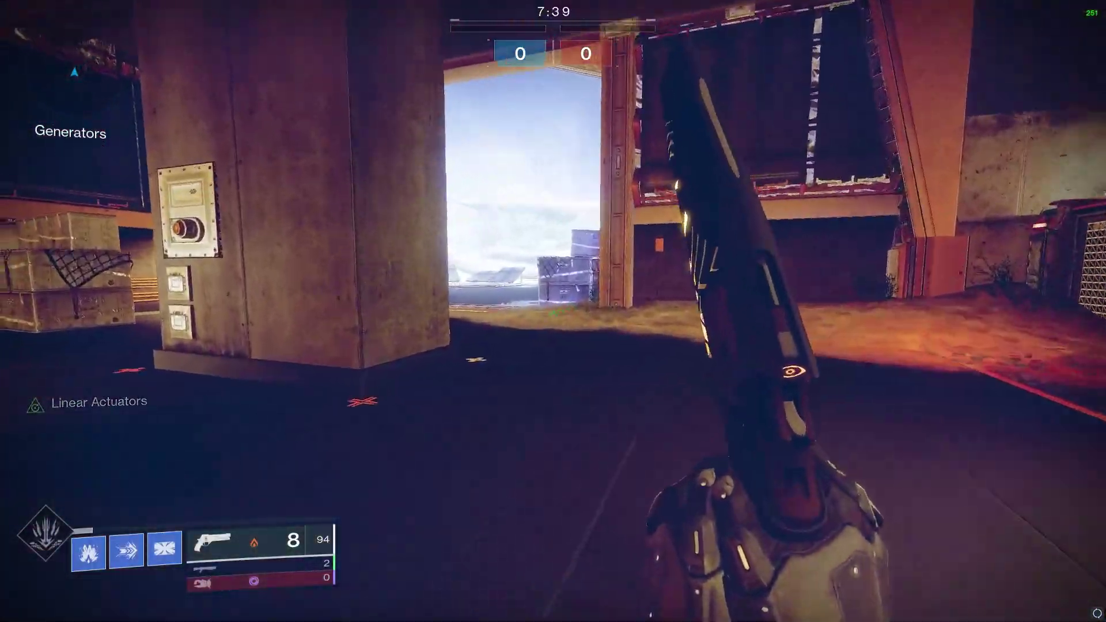
key("w")
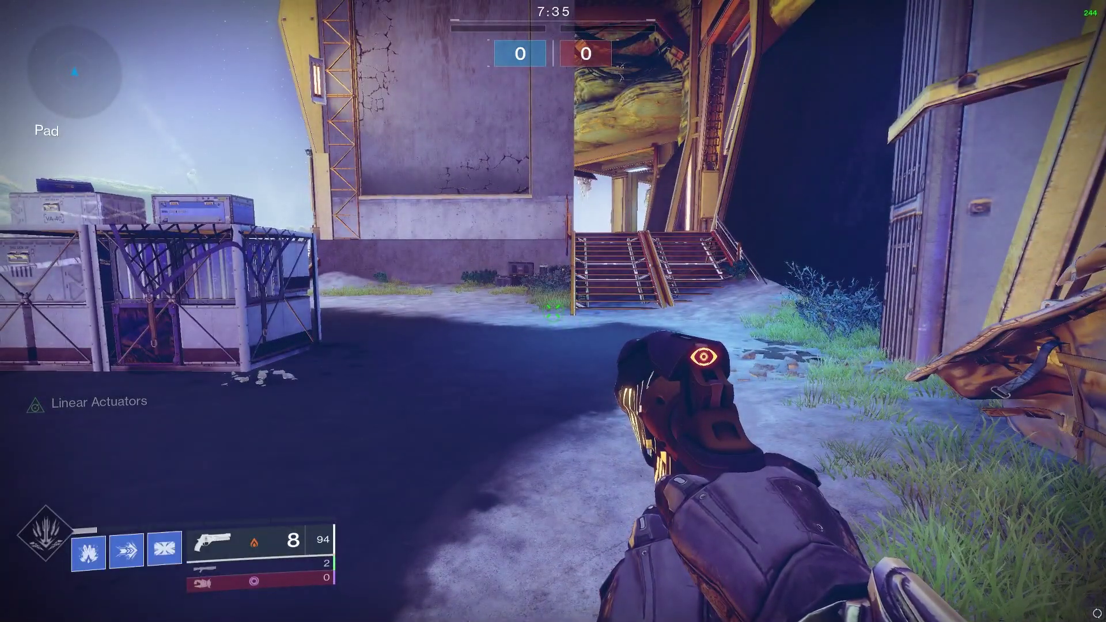